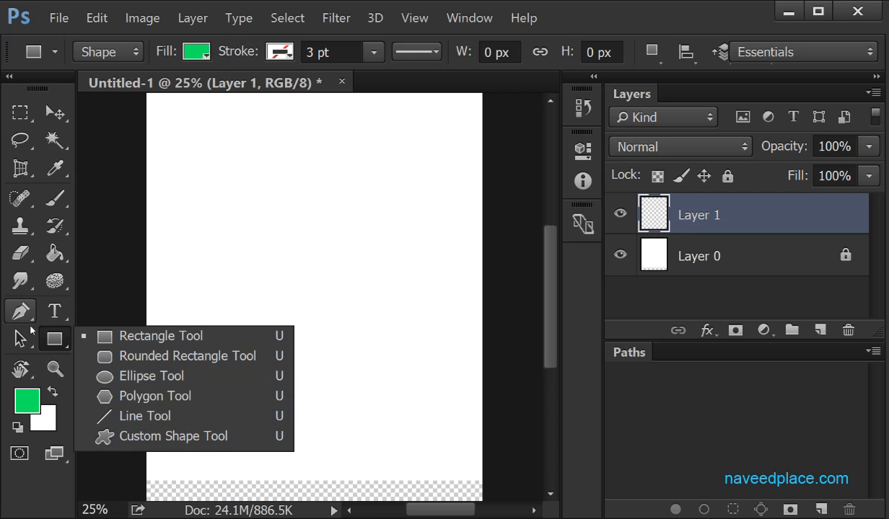
# - Draw a green rectangle about 1856 by 1508 px on the canvas with the Rectangle Tool, and undo it
pyautogui.click(57, 343)
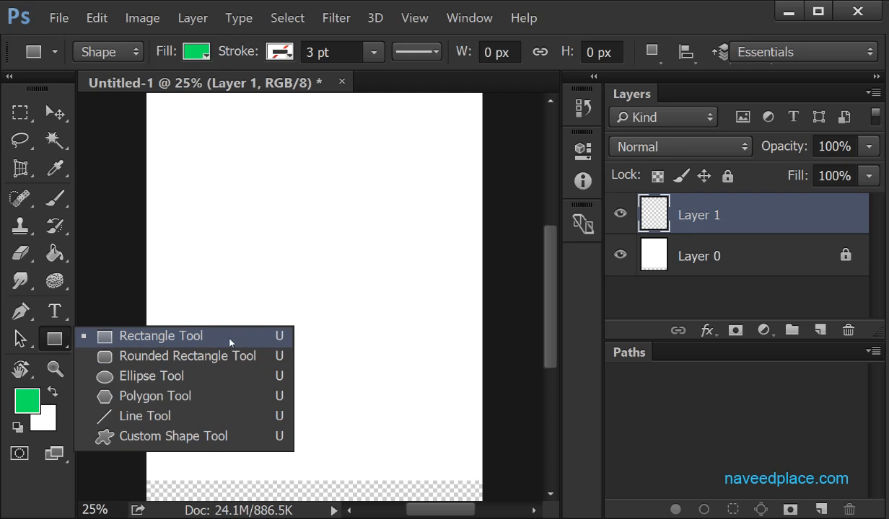
pyautogui.click(141, 337)
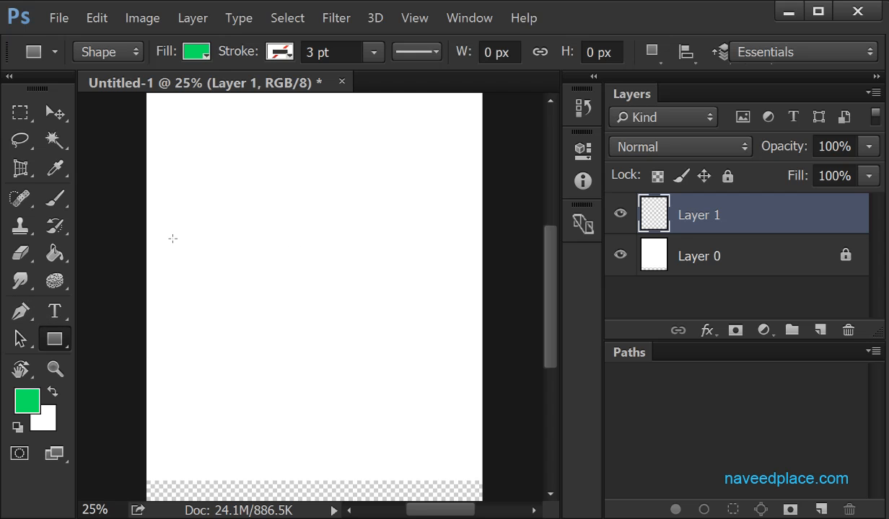
pyautogui.moveTo(176, 194); pyautogui.dragTo(421, 391)
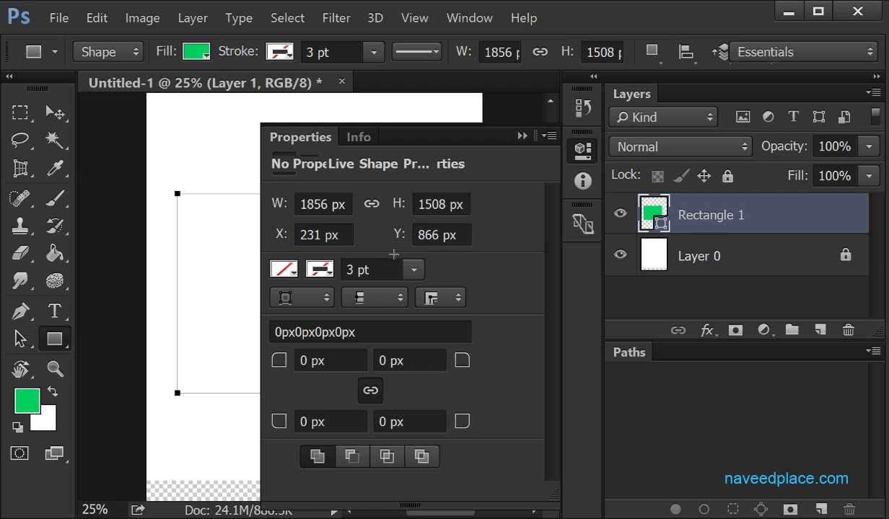
pyautogui.click(519, 135)
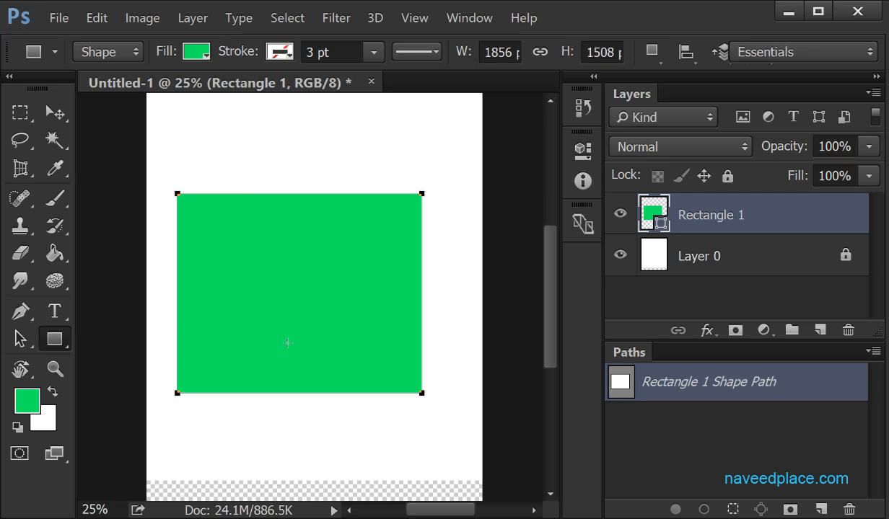
pyautogui.hotkey('ctrl', 'z')
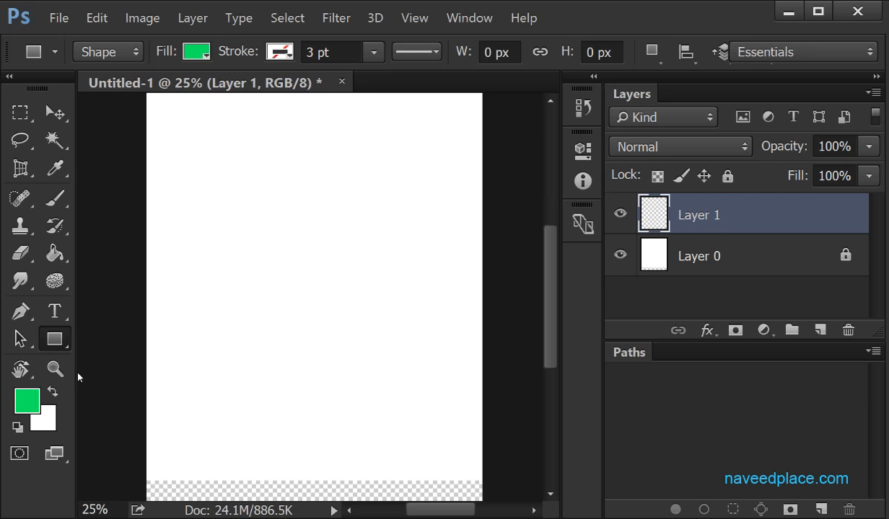
# - Draw a green rounded rectangle about 1208 by 1436 px on the canvas, and undo it
pyautogui.rightClick(55, 339)
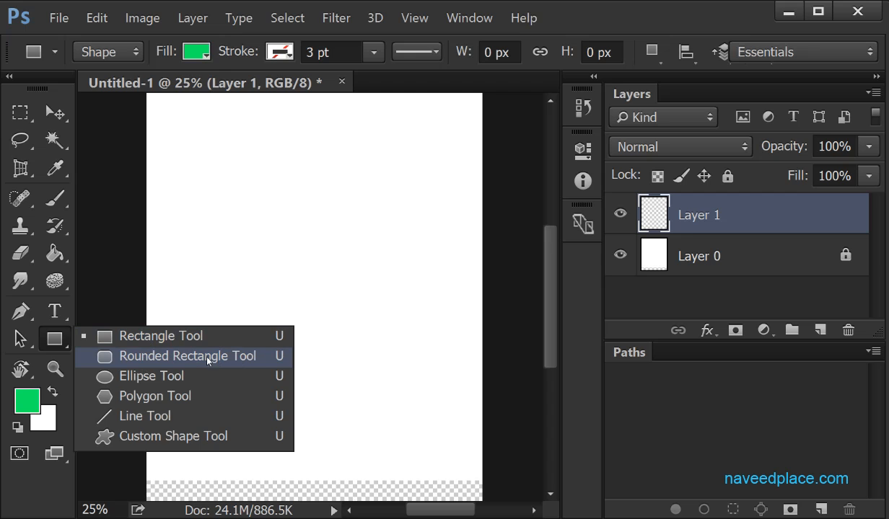
pyautogui.click(121, 355)
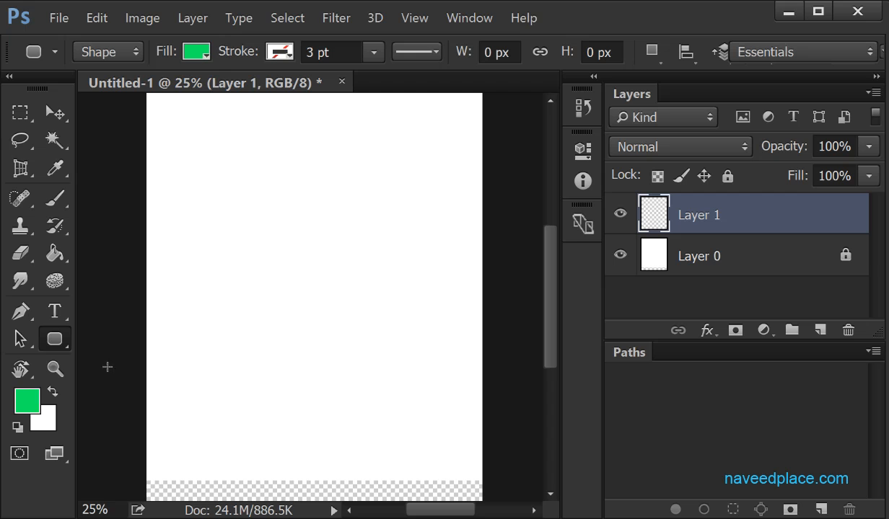
pyautogui.moveTo(185, 196); pyautogui.dragTo(417, 387)
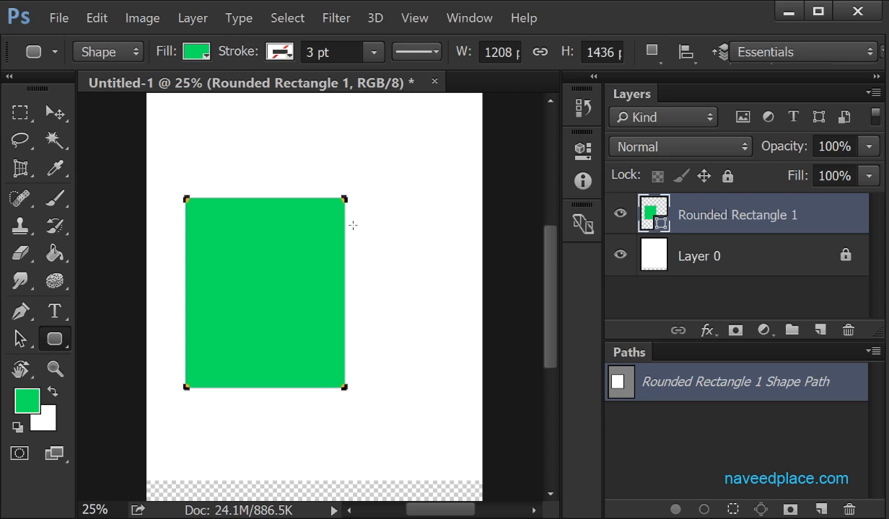
pyautogui.hotkey('ctrl', 'z')
# - Draw a green ellipse about 1340 by 1479 px in the middle of the canvas, and undo it
pyautogui.click(62, 345)
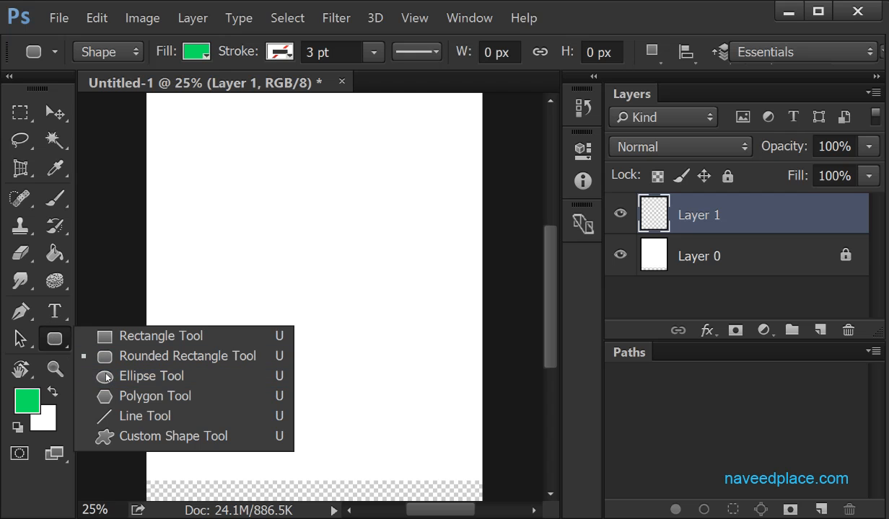
pyautogui.click(158, 378)
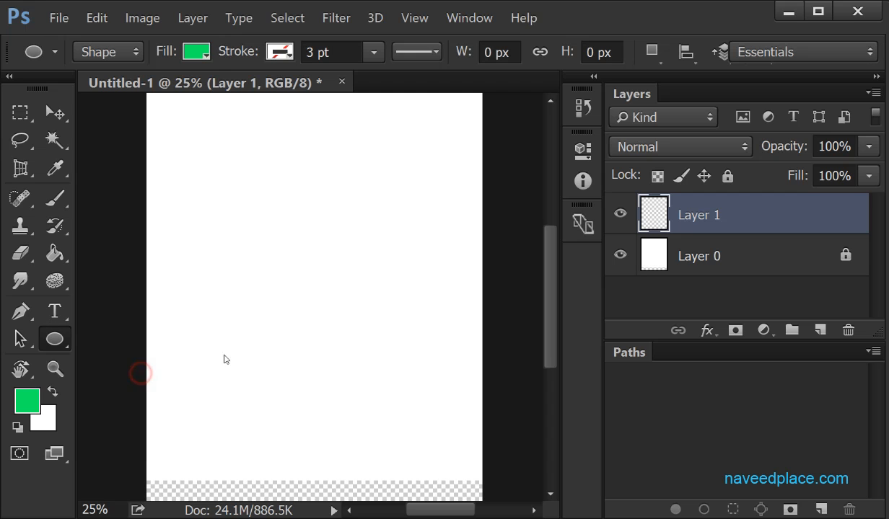
pyautogui.moveTo(236, 213); pyautogui.dragTo(411, 398)
pyautogui.click(521, 135)
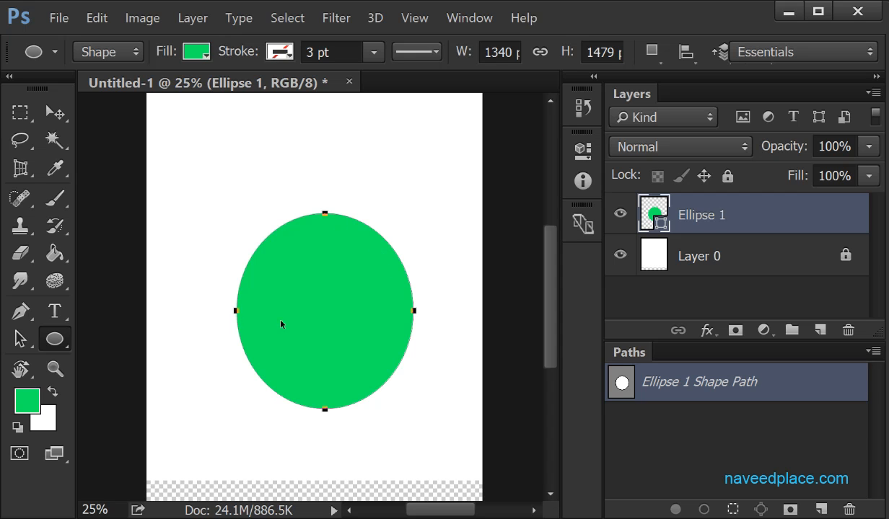
pyautogui.hotkey('ctrl', 'shift', 'alt', 'n')
# - Draw a green five-sided polygon about 1904 by 1864 px with the Polygon Tool, and undo it
pyautogui.click(55, 339)
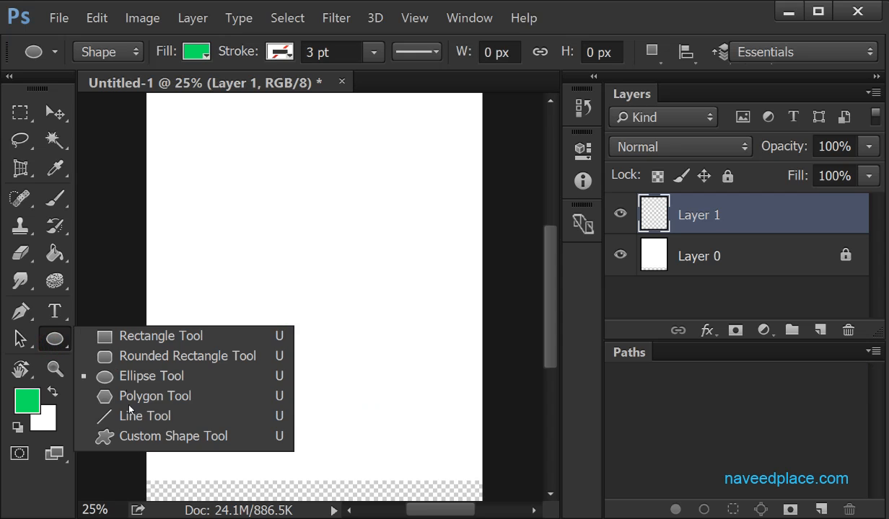
pyautogui.click(146, 396)
pyautogui.moveTo(255, 247); pyautogui.dragTo(308, 304)
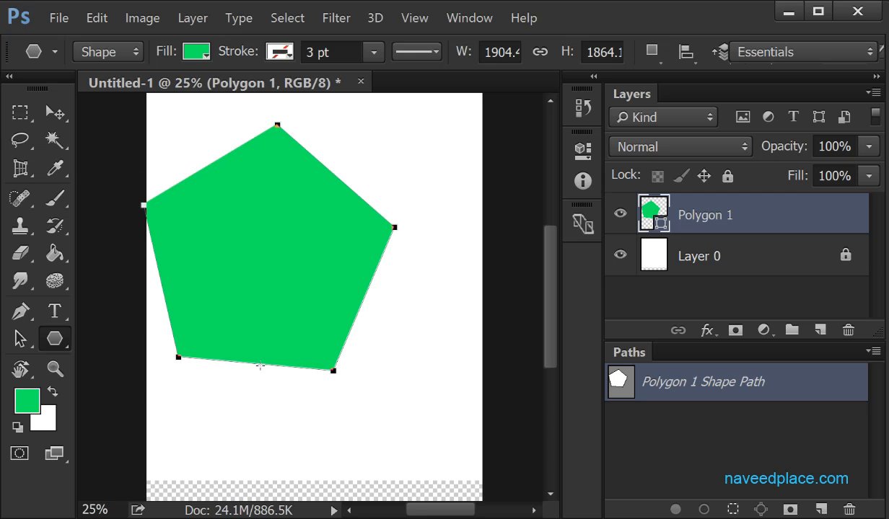
pyautogui.press('Return')
# - Draw a thin, nearly horizontal line across the middle of the canvas with the Line Tool at 1 px weight
pyautogui.moveTo(54, 338); pyautogui.dragTo(140, 417)
pyautogui.moveTo(186, 290); pyautogui.dragTo(409, 293)
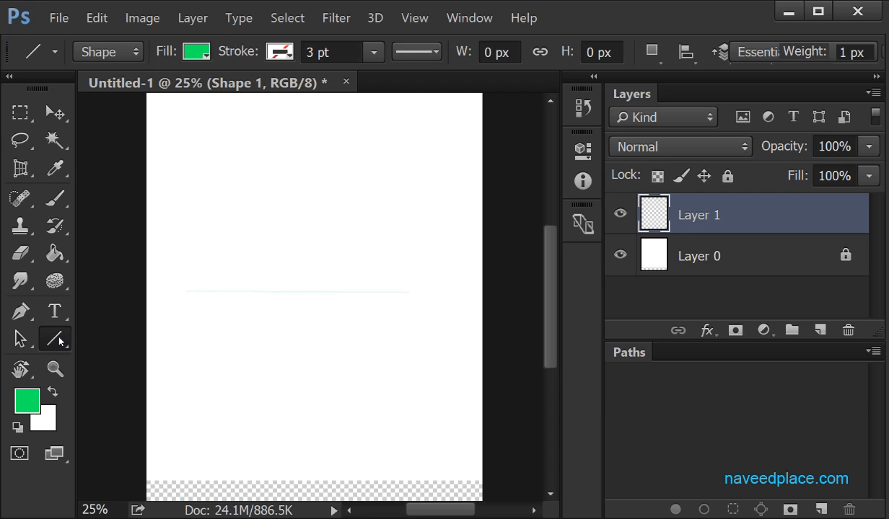
# - Switch to the Custom Shape Tool and set its drawing mode to Pixels
pyautogui.rightClick(54, 338)
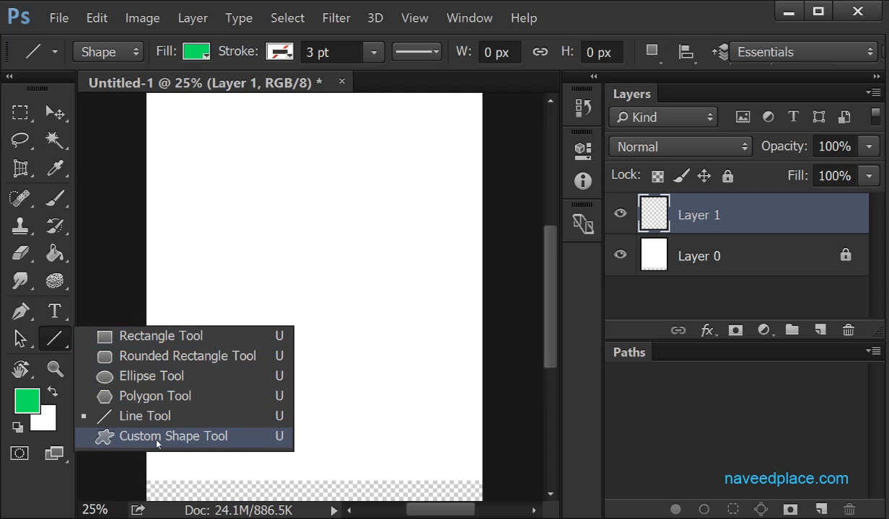
pyautogui.click(193, 439)
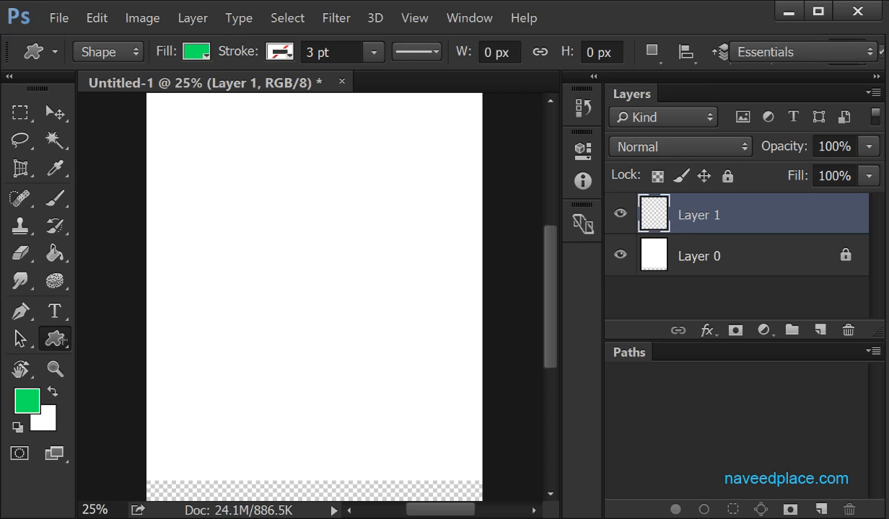
pyautogui.rightClick(47, 329)
pyautogui.click(129, 437)
pyautogui.click(108, 52)
pyautogui.click(105, 115)
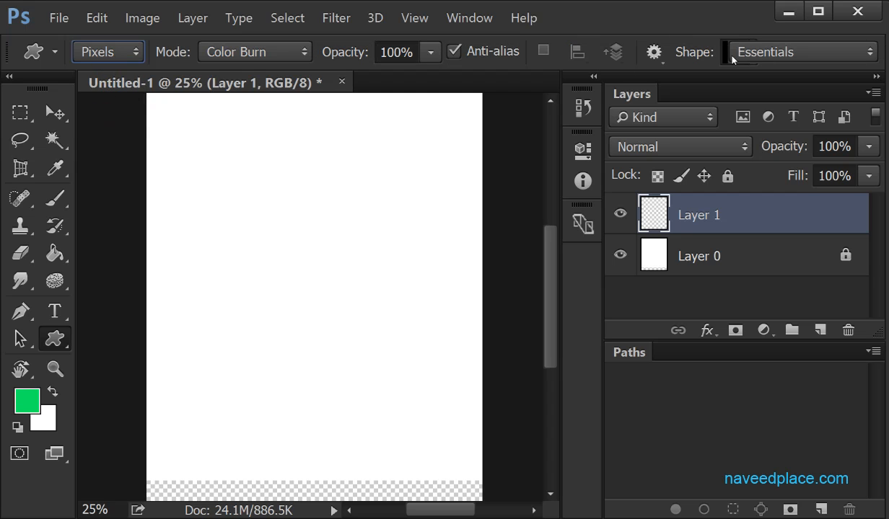
pyautogui.click(106, 56)
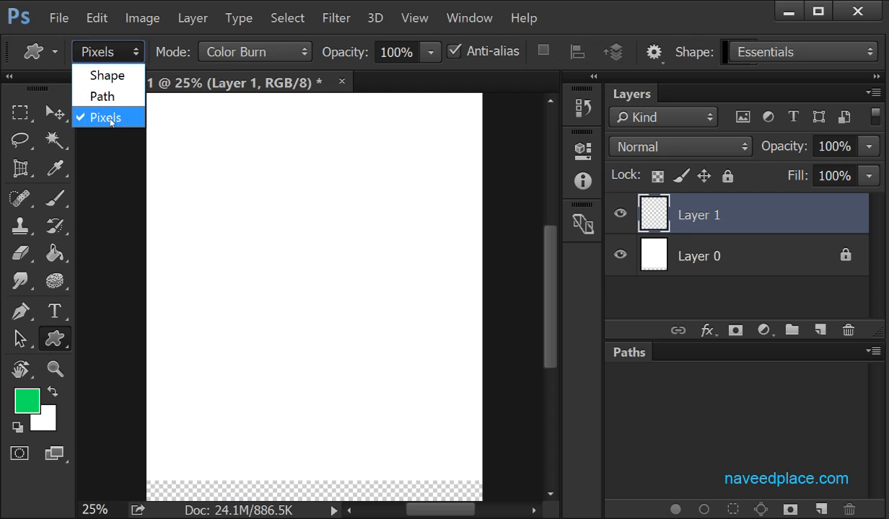
pyautogui.click(101, 117)
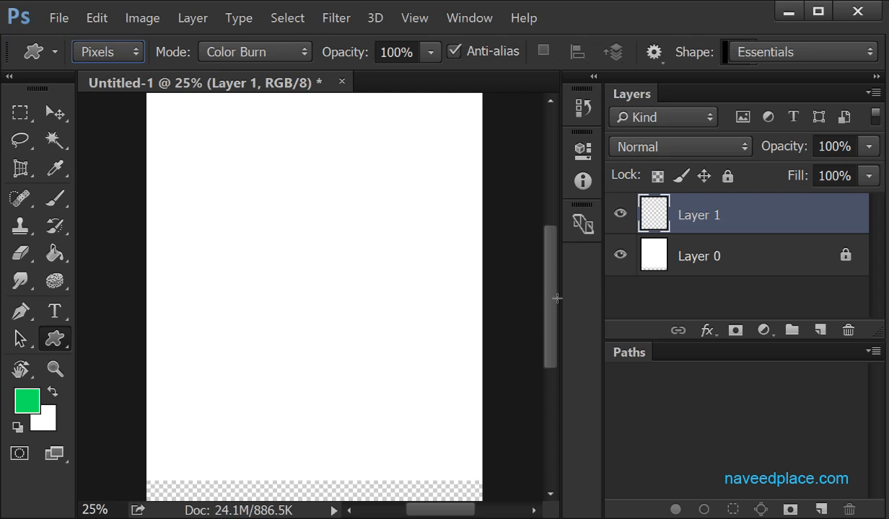
# - Replace the current custom shapes in the shape picker with the complete All set
pyautogui.click(724, 51)
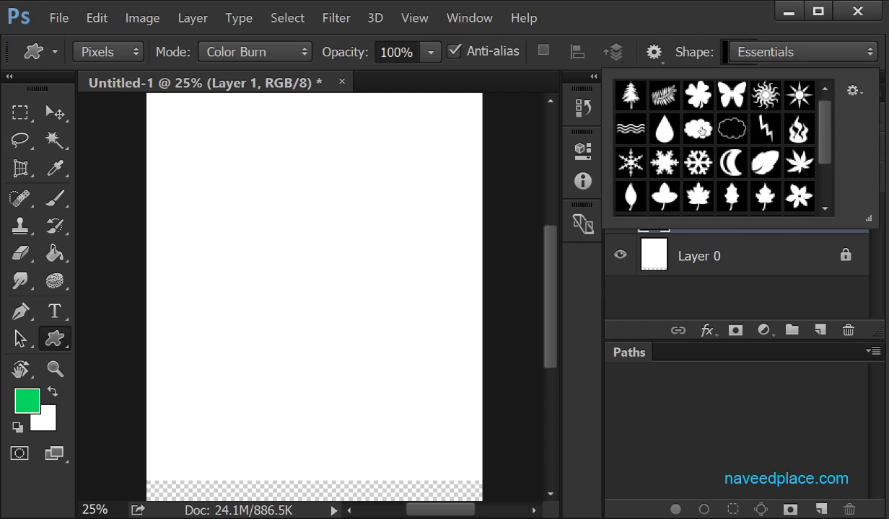
pyautogui.moveTo(824, 139); pyautogui.dragTo(823, 198)
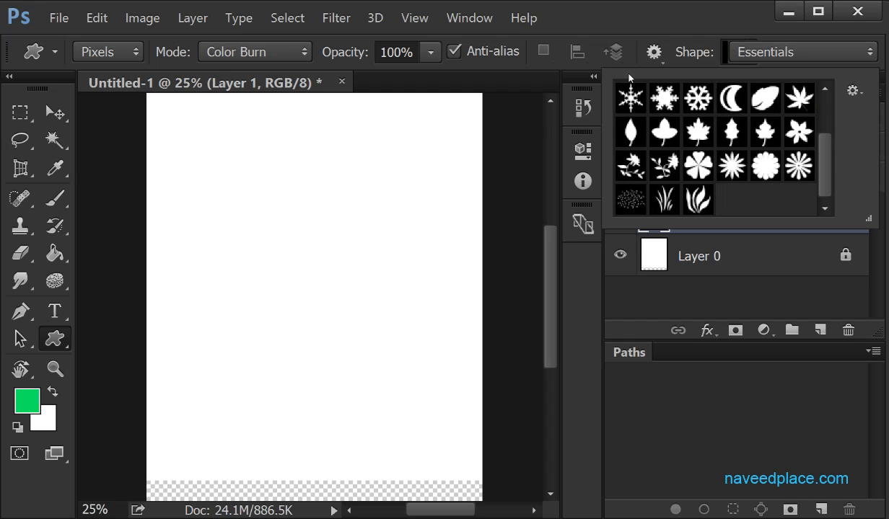
pyautogui.click(851, 90)
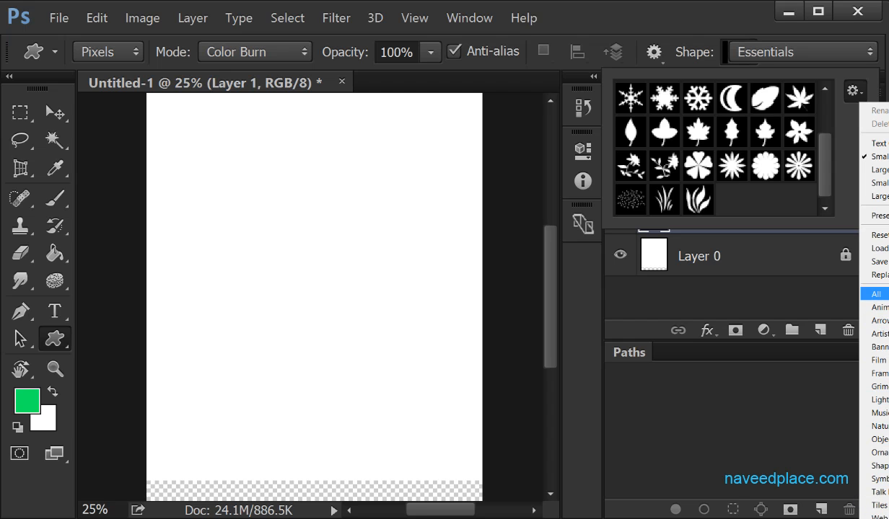
pyautogui.click(876, 294)
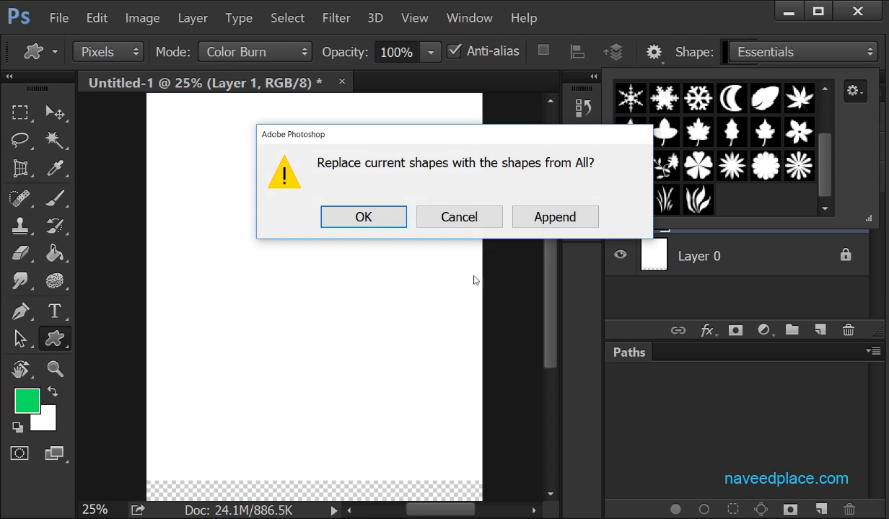
pyautogui.click(363, 220)
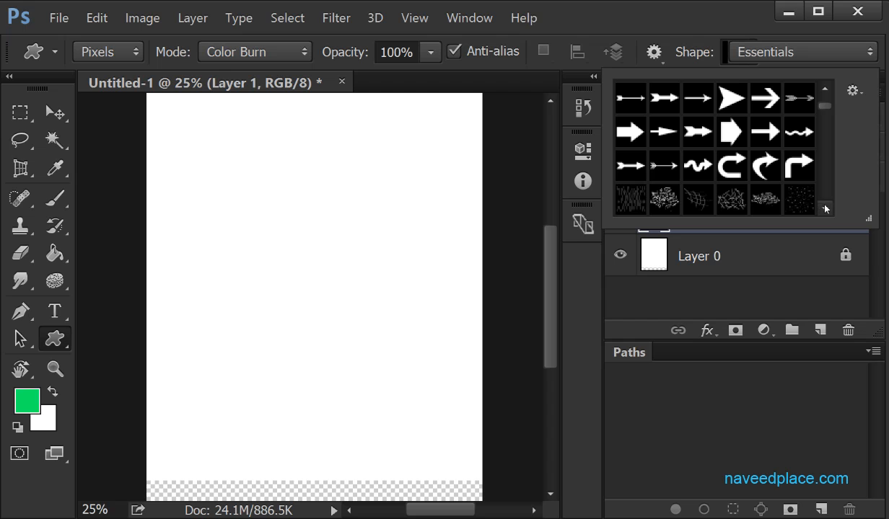
# - Pick the outlined four-pointed crown shape, draw it in green on the upper half of the canvas, and undo it
pyautogui.moveTo(824, 111); pyautogui.dragTo(825, 138)
pyautogui.click(730, 176)
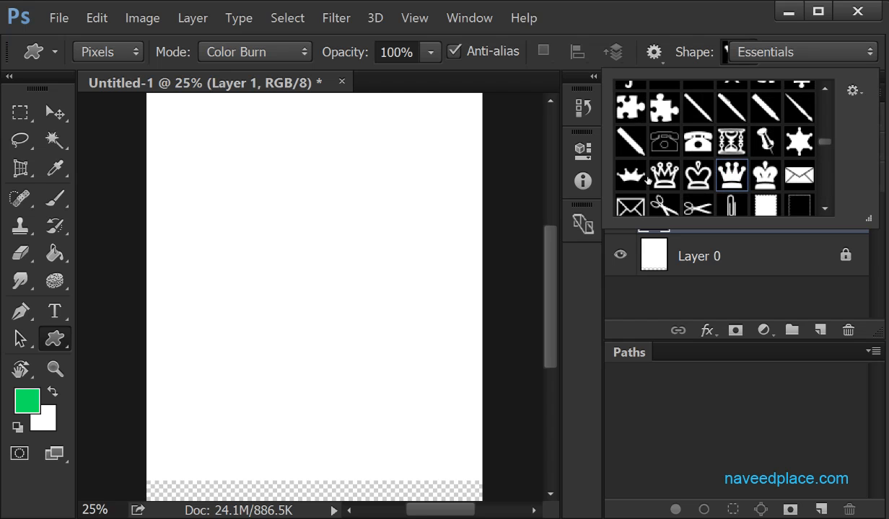
pyautogui.click(660, 177)
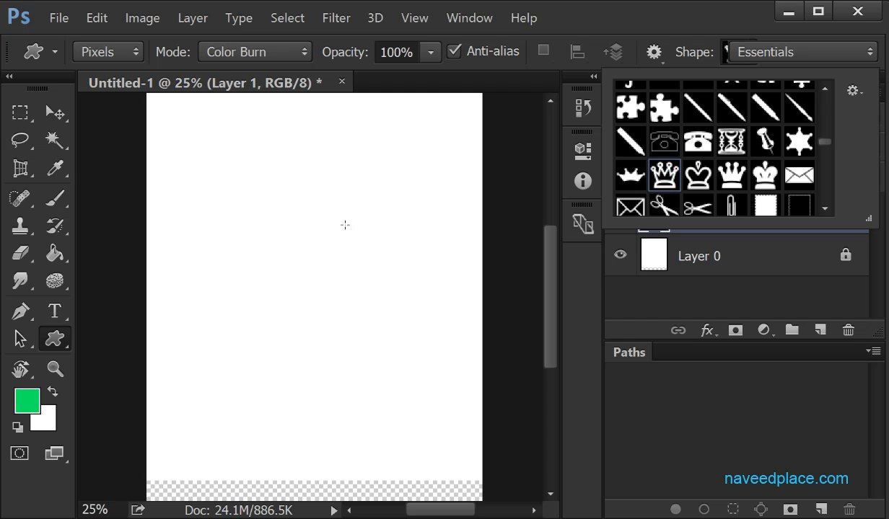
pyautogui.moveTo(220, 164); pyautogui.dragTo(384, 341)
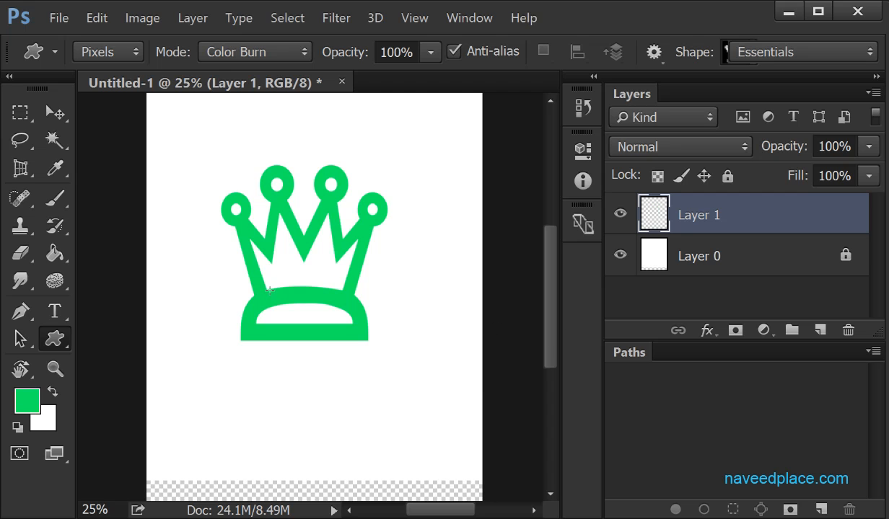
pyautogui.hotkey('ctrl', 'z')
pyautogui.rightClick(52, 346)
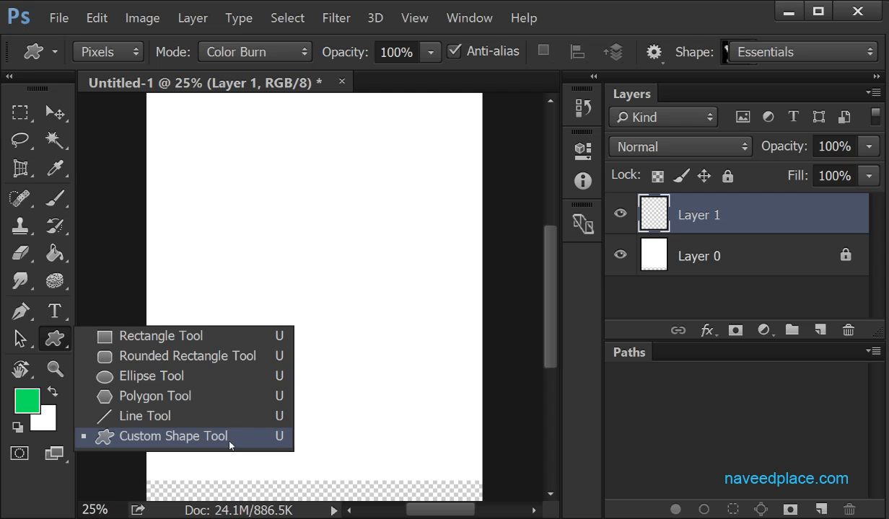
pyautogui.click(99, 53)
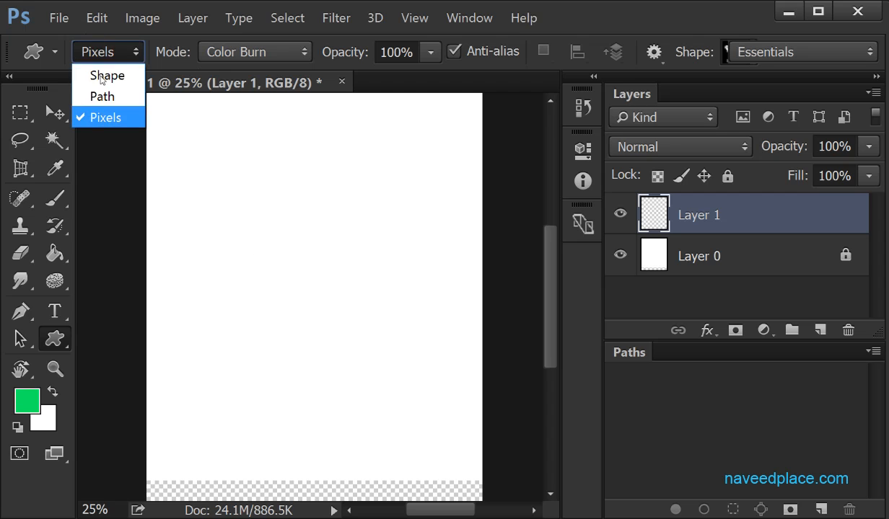
pyautogui.click(695, 53)
pyautogui.click(724, 52)
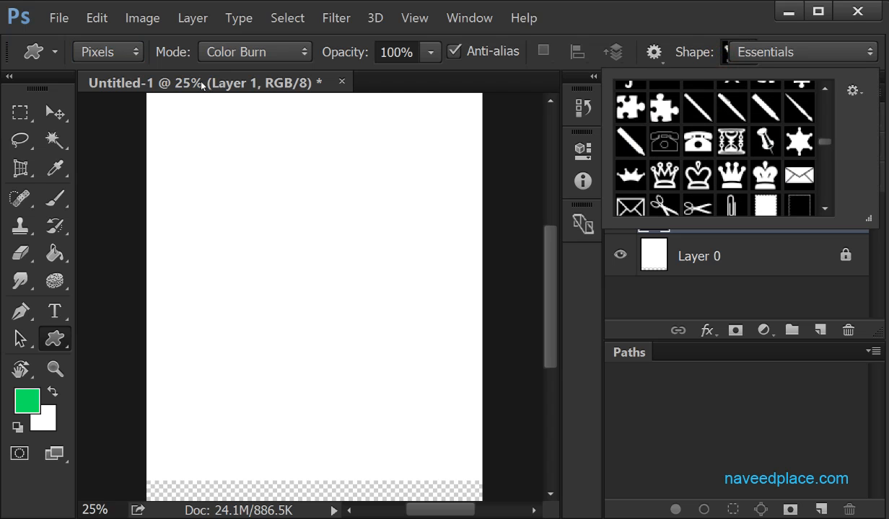
pyautogui.click(54, 345)
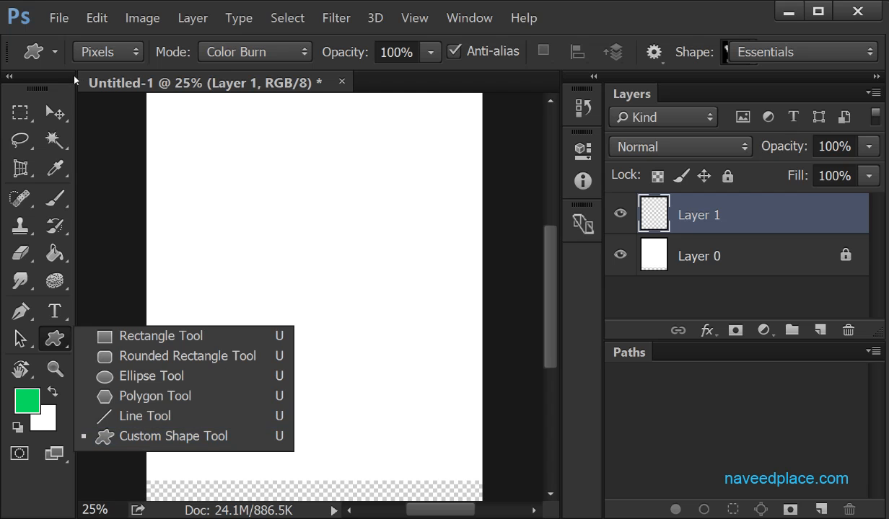
# - Set the Custom Shape Tool's drawing mode to Shape
pyautogui.click(110, 52)
pyautogui.click(109, 51)
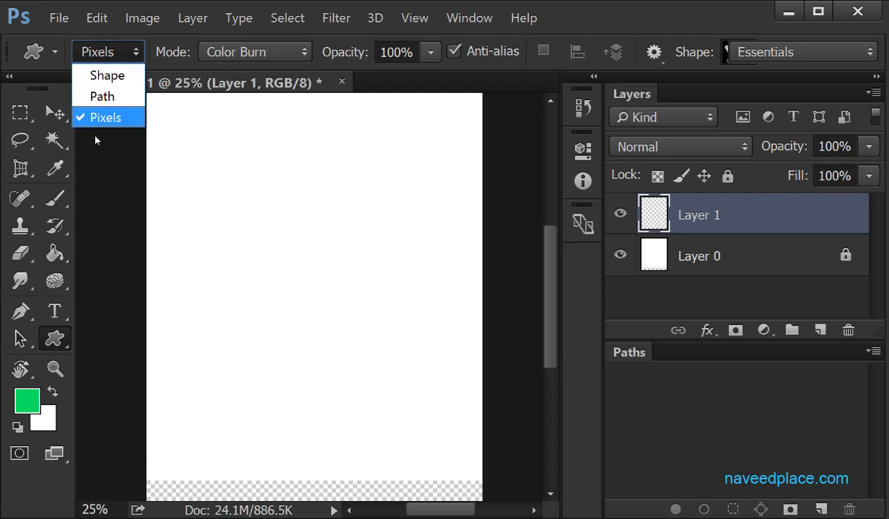
pyautogui.click(100, 52)
pyautogui.click(99, 53)
pyautogui.click(91, 77)
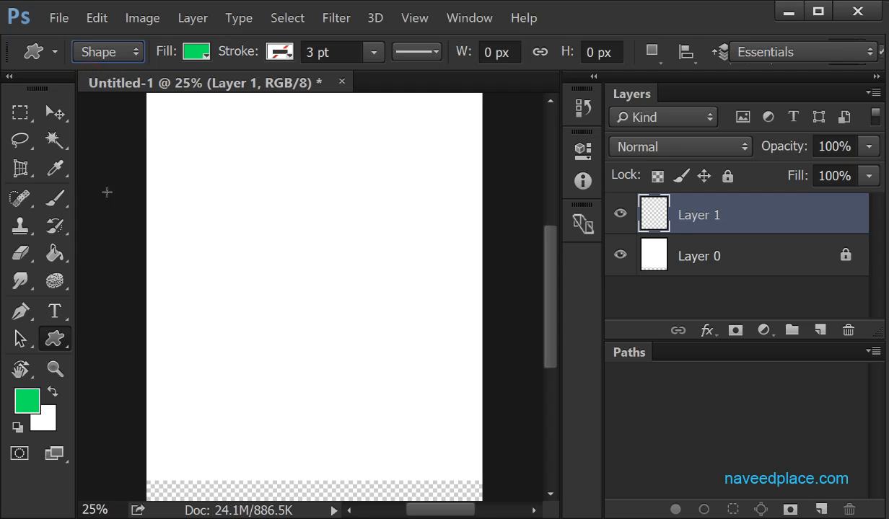
# - Draw a green rectangle shape about 1576 by 1727 px on the canvas with the Rectangle Tool
pyautogui.rightClick(59, 334)
pyautogui.click(97, 335)
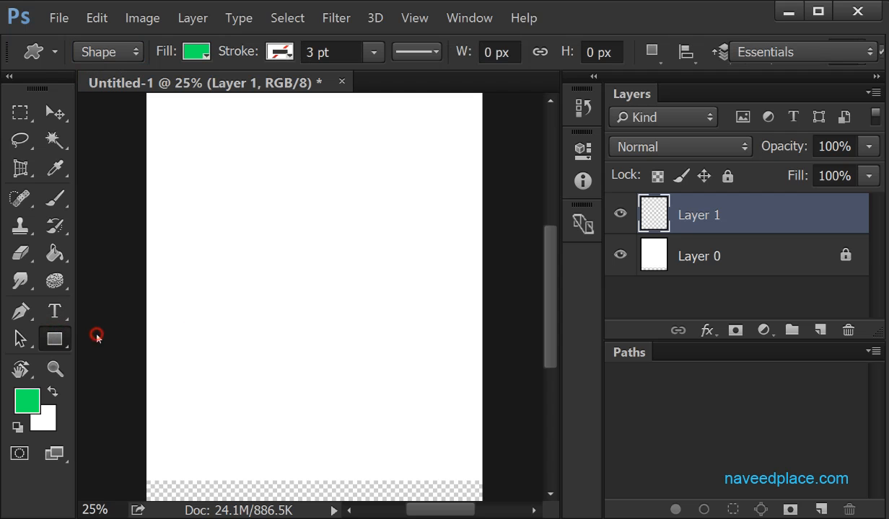
pyautogui.moveTo(211, 168); pyautogui.dragTo(424, 396)
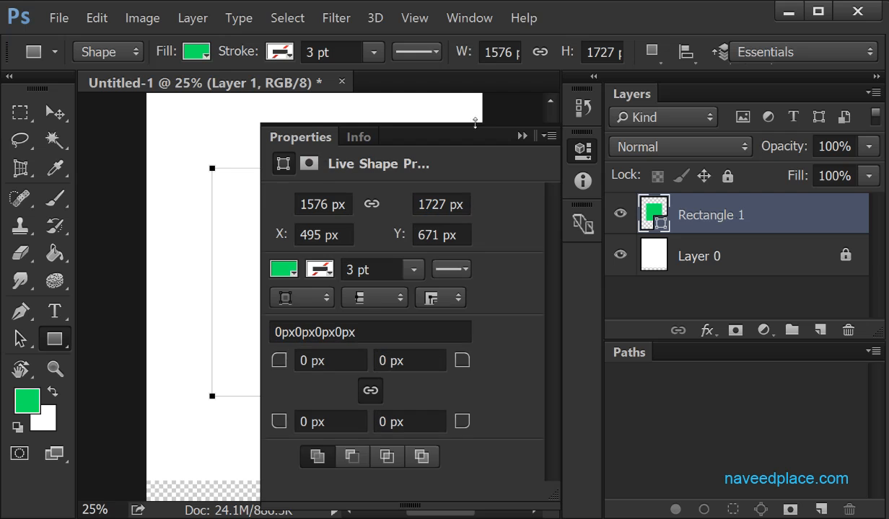
# - Change the rectangle shape's fill colour from the swatches to yellow
pyautogui.click(519, 135)
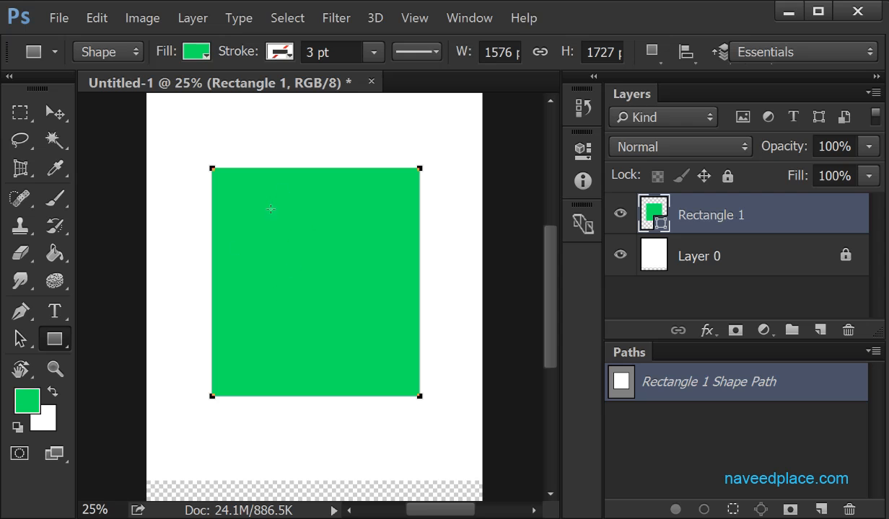
pyautogui.click(196, 52)
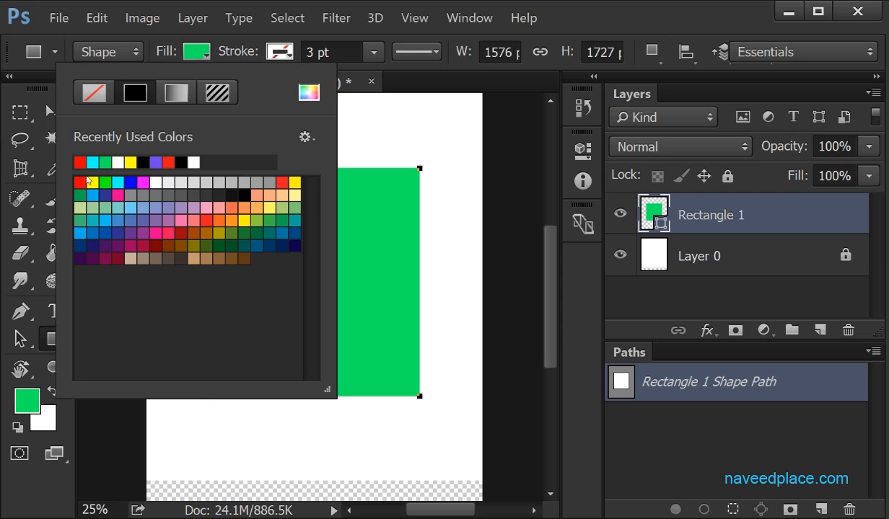
pyautogui.click(295, 182)
pyautogui.click(391, 118)
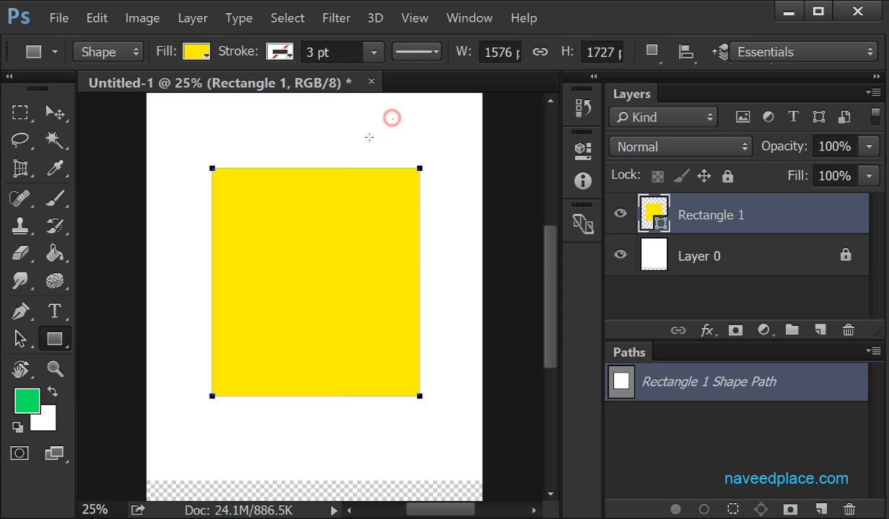
pyautogui.click(500, 228)
# - Give the yellow rectangle a red stroke with a width of 19.03 pt
pyautogui.click(278, 51)
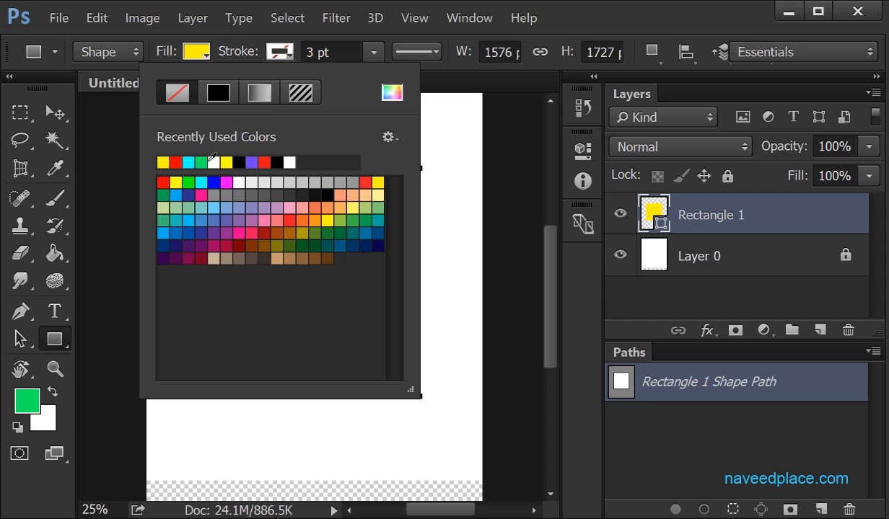
pyautogui.click(238, 161)
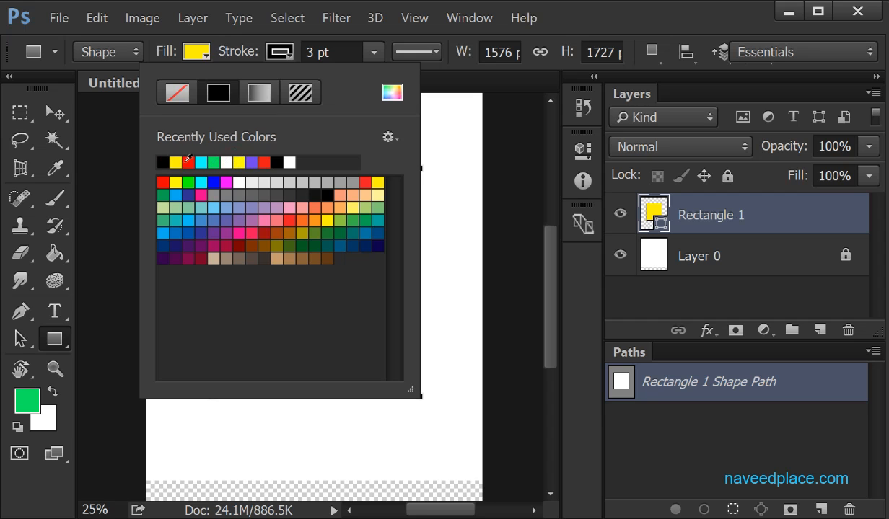
pyautogui.click(189, 162)
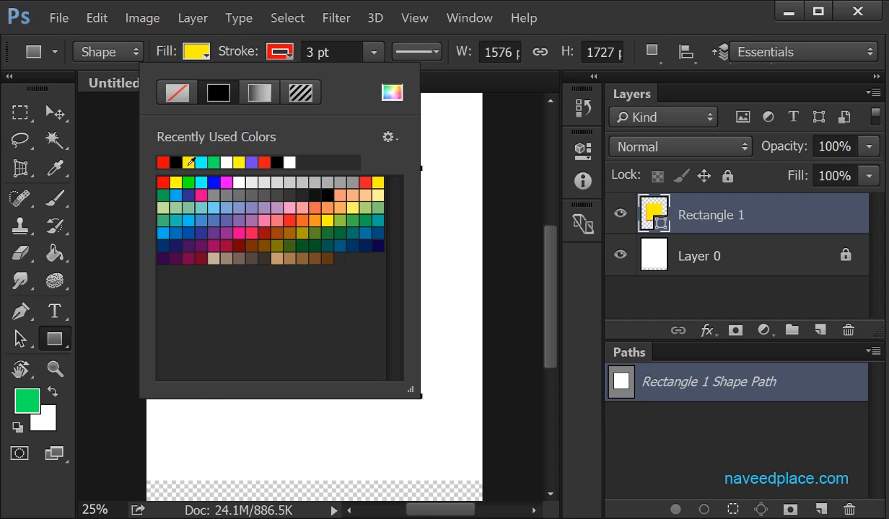
pyautogui.click(374, 52)
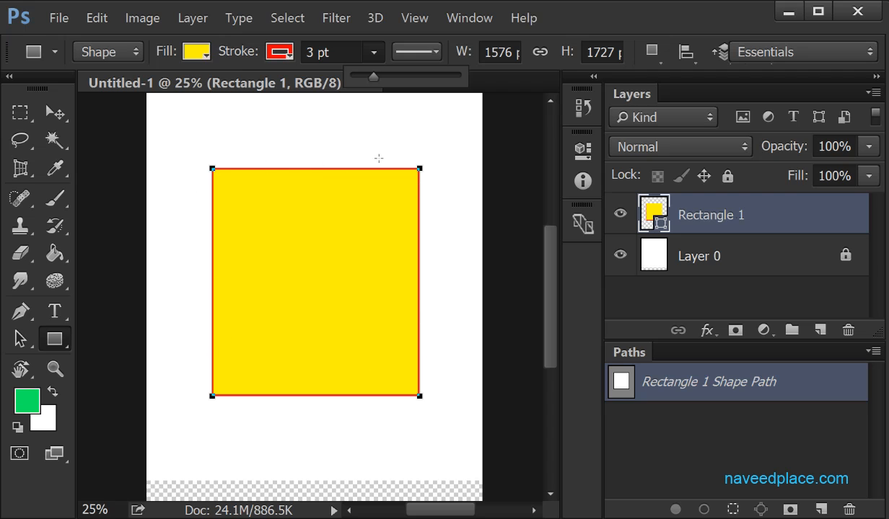
pyautogui.click(375, 55)
pyautogui.click(366, 60)
pyautogui.moveTo(372, 75)
pyautogui.mouseDown()
pyautogui.moveTo(417, 80)
pyautogui.moveTo(402, 80)
pyautogui.mouseUp()
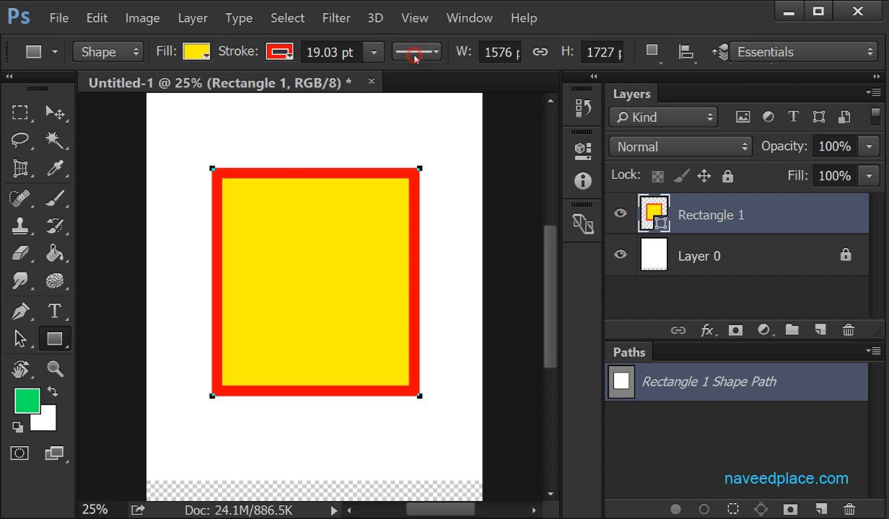
# - Change the rectangle's red outline to the dashed stroke style
pyautogui.click(416, 52)
pyautogui.click(416, 158)
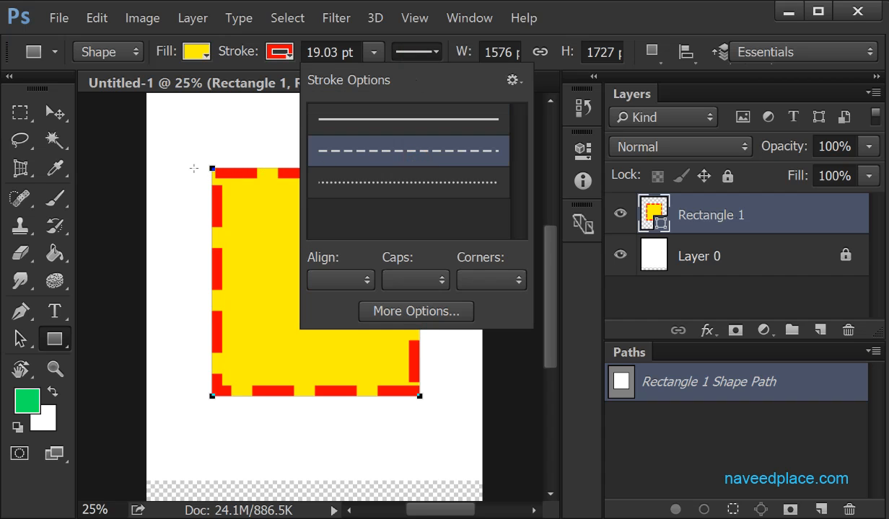
pyautogui.click(201, 118)
pyautogui.click(506, 228)
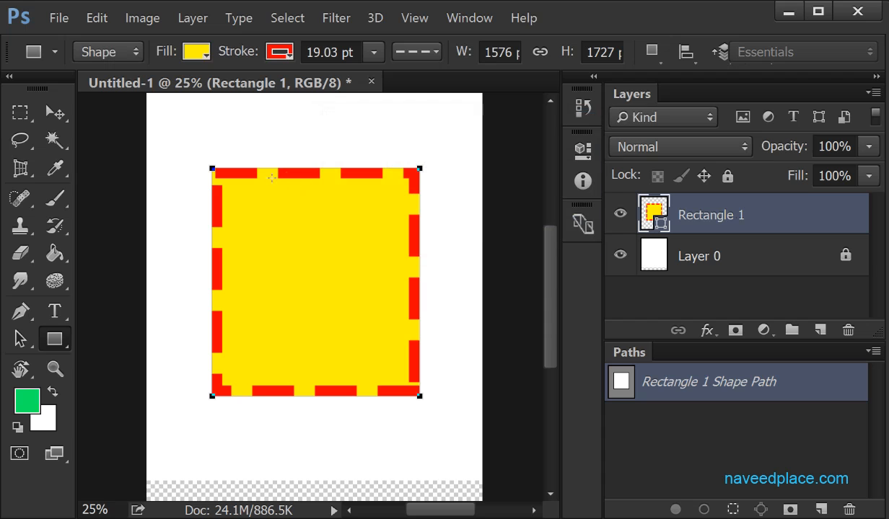
pyautogui.click(416, 53)
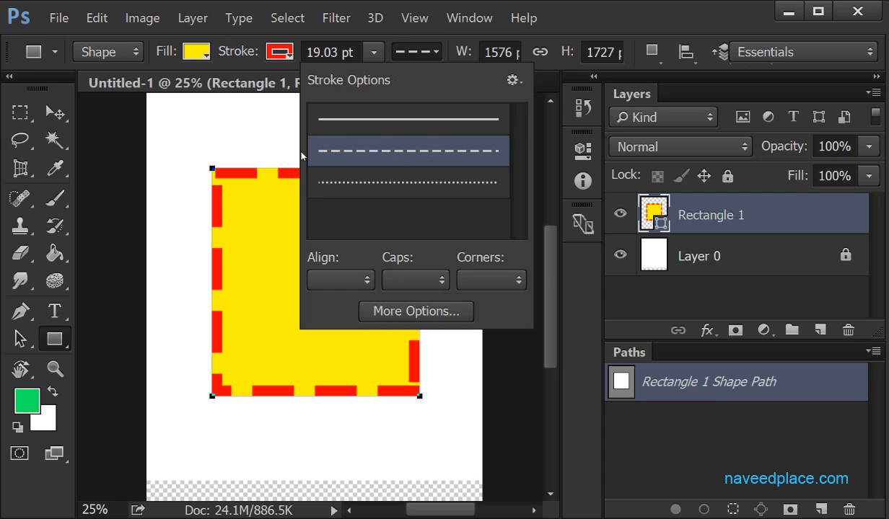
pyautogui.click(394, 56)
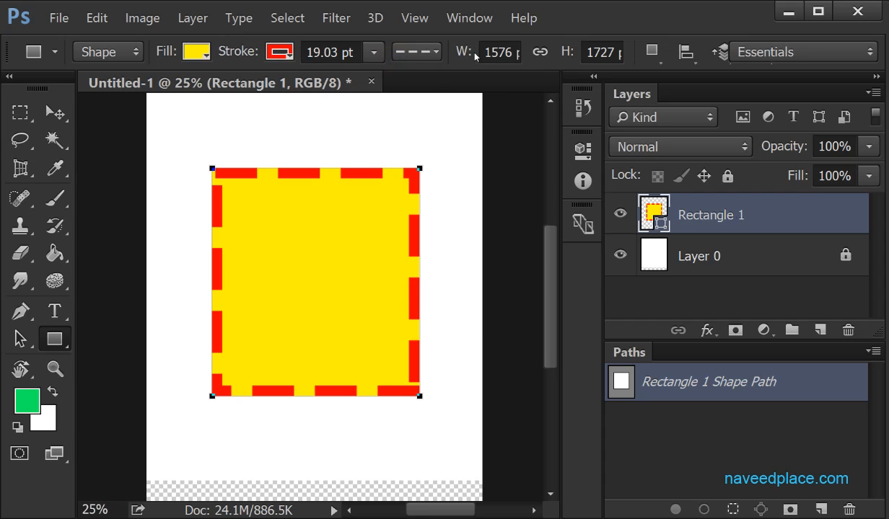
# - Slightly increase the dashed rectangle's width and height
pyautogui.moveTo(460, 53); pyautogui.dragTo(447, 58)
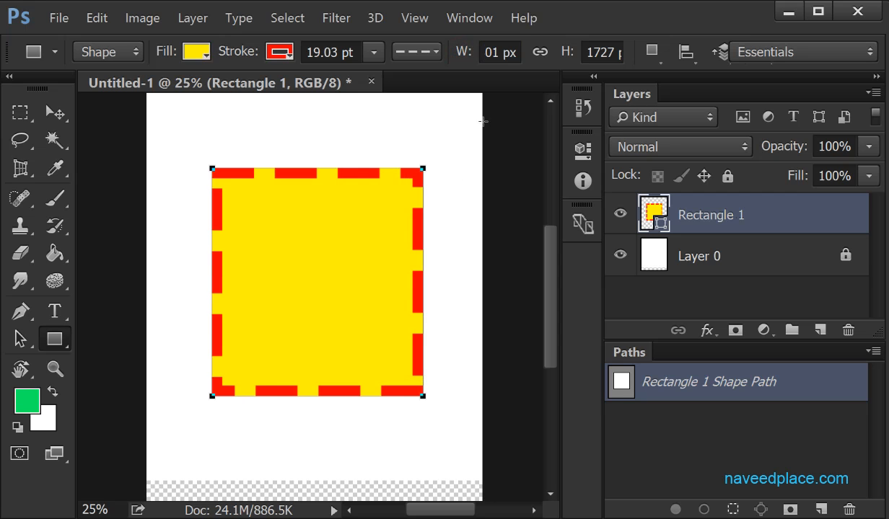
pyautogui.moveTo(565, 54); pyautogui.dragTo(591, 55)
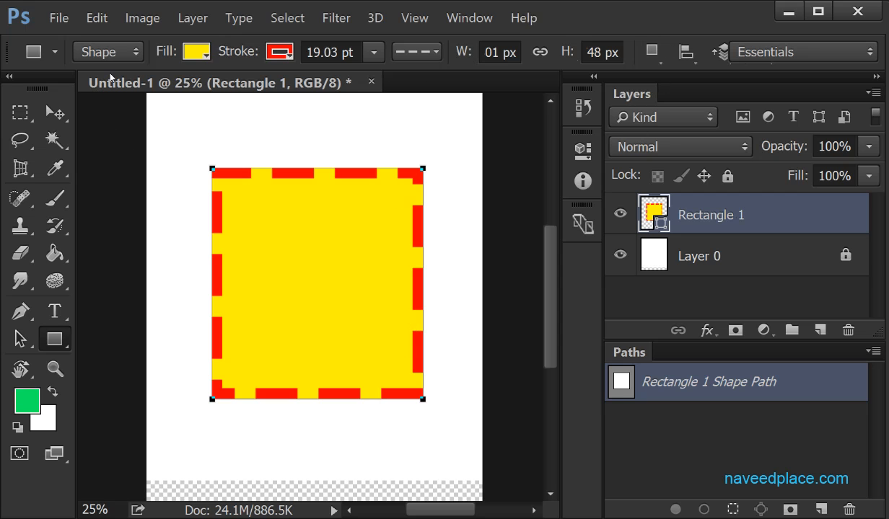
# - Set the Rectangle Tool to Path mode and hide the yellow rectangle beneath a new empty layer
pyautogui.click(104, 52)
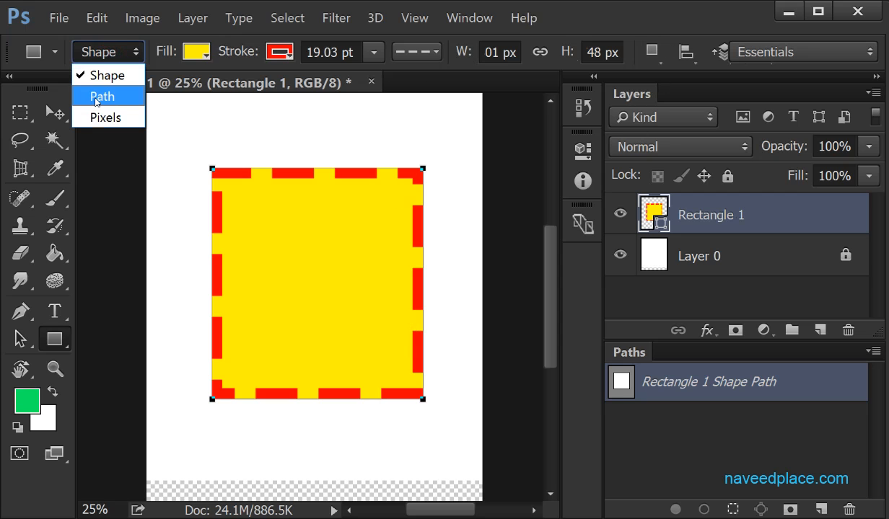
pyautogui.click(116, 98)
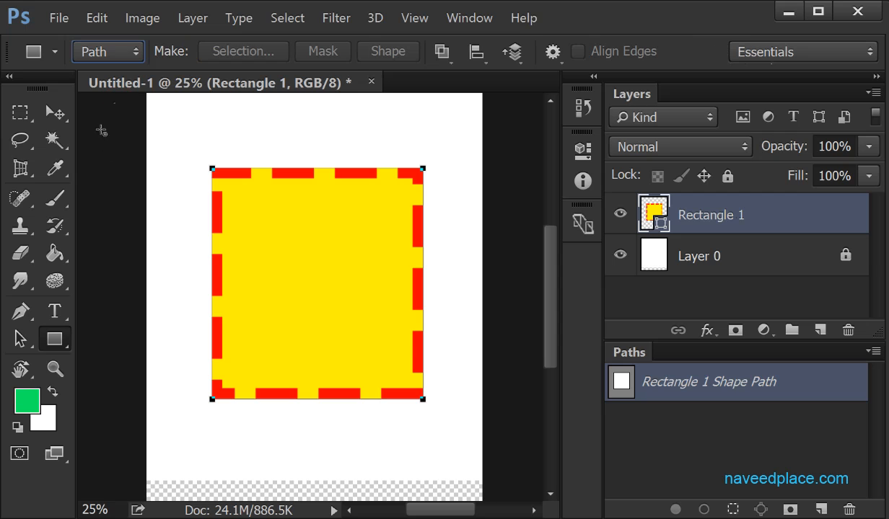
pyautogui.click(819, 330)
pyautogui.click(619, 255)
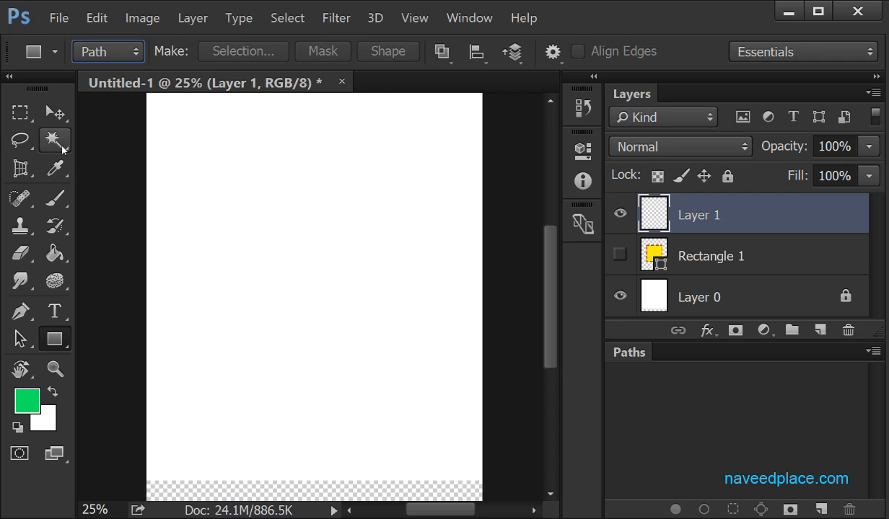
# - Draw a rectangular path about 1612 by 1340 px in the middle of the canvas in Path mode
pyautogui.click(105, 54)
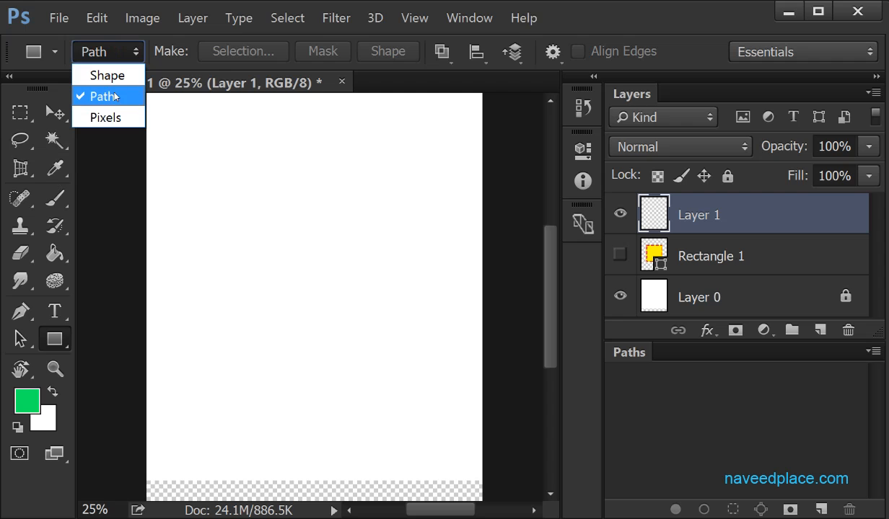
pyautogui.click(108, 92)
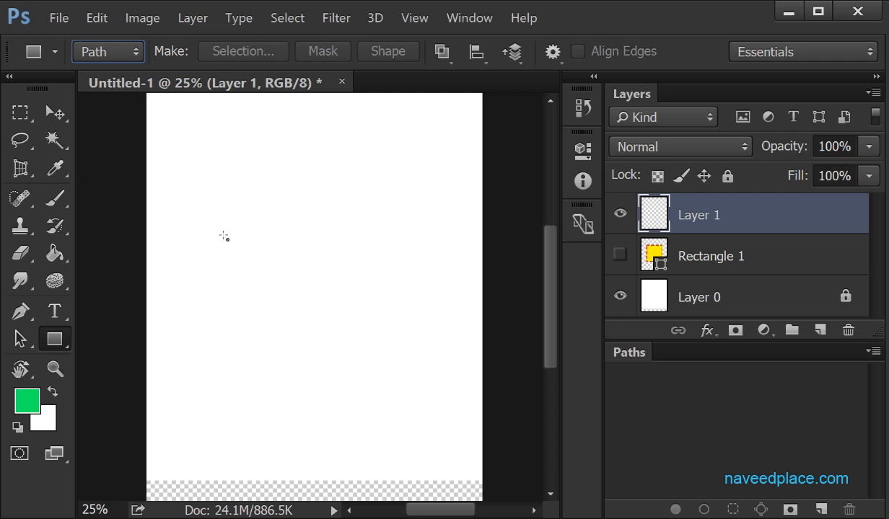
pyautogui.click(110, 62)
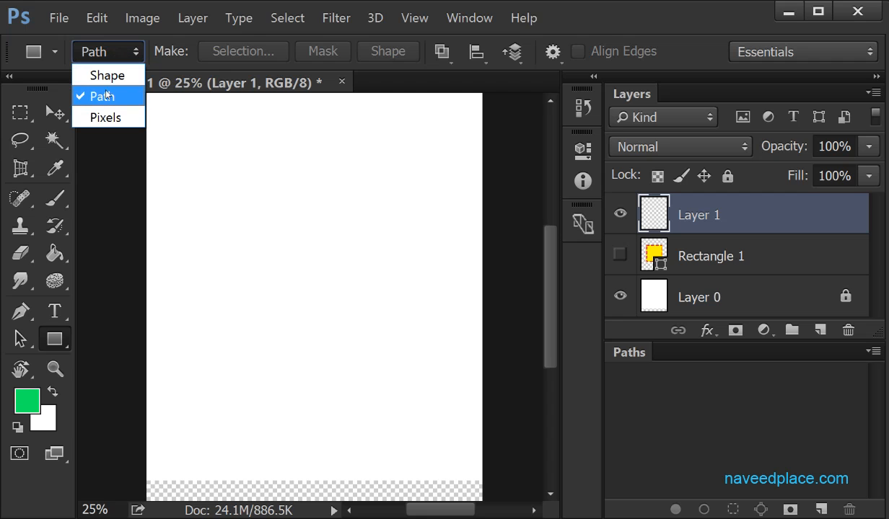
pyautogui.click(110, 102)
pyautogui.moveTo(202, 199); pyautogui.dragTo(416, 376)
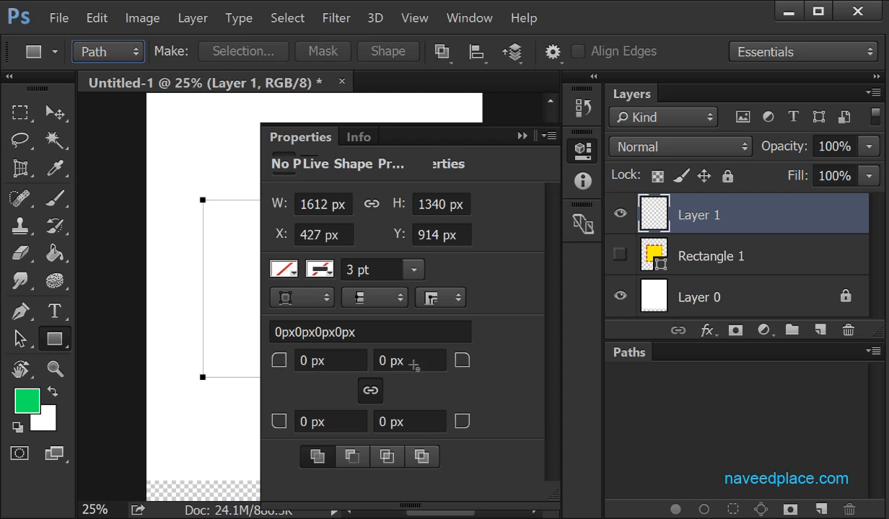
pyautogui.click(517, 136)
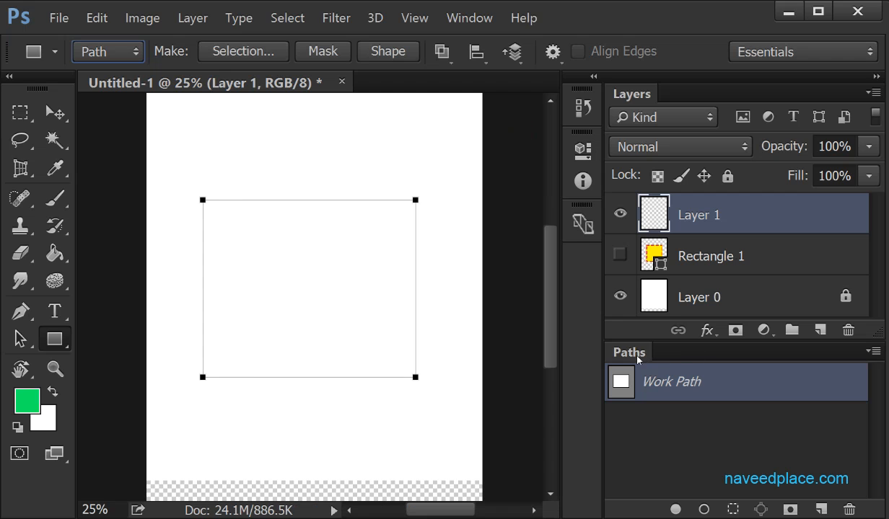
# - Find the Paths entry among the available windows and select the rectangle's work path
pyautogui.click(469, 18)
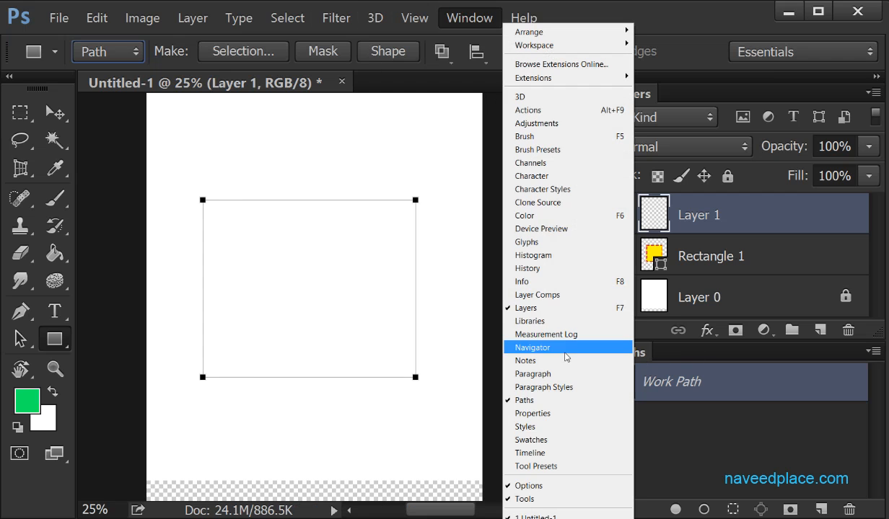
pyautogui.click(536, 402)
pyautogui.click(633, 385)
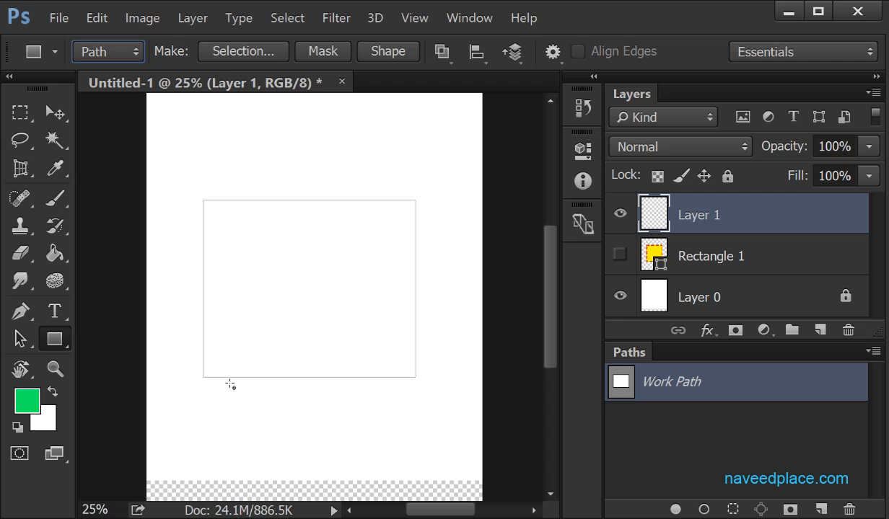
# - Convert the work path into a new anti-aliased selection with a 0-pixel feather radius, and undo it
pyautogui.click(232, 52)
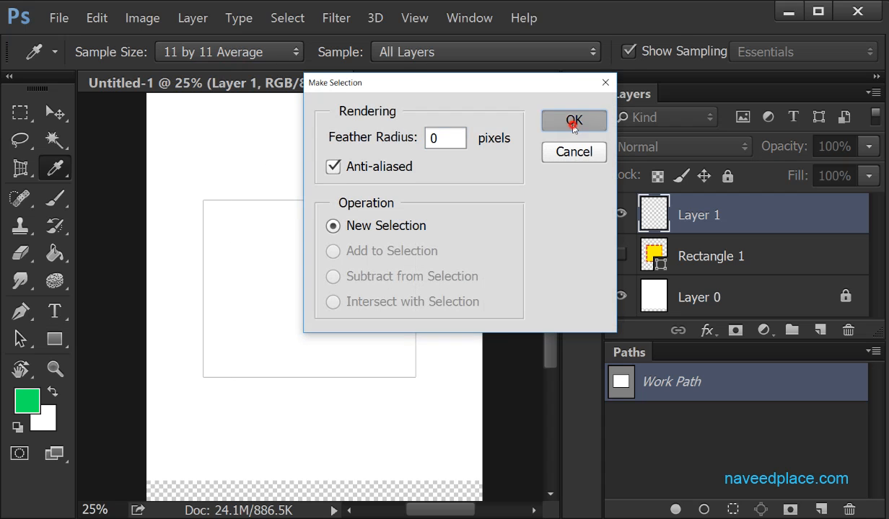
pyautogui.click(573, 121)
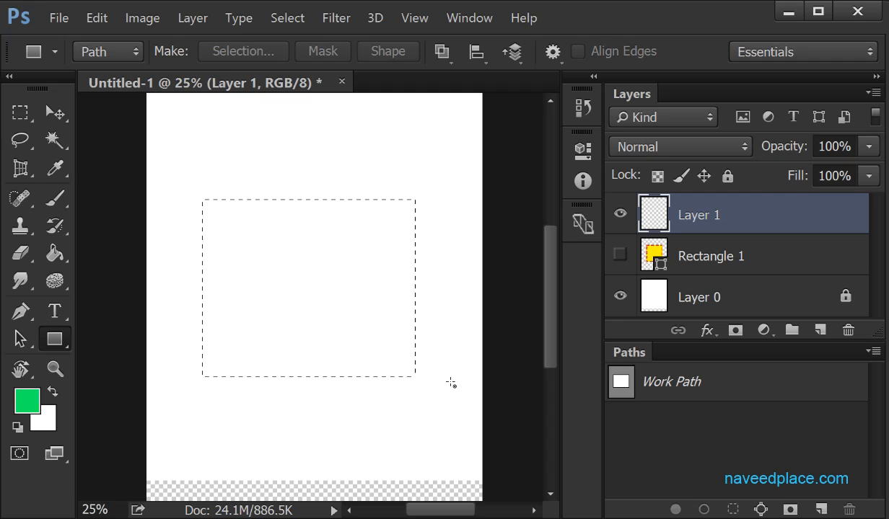
pyautogui.hotkey('ctrl', 'z')
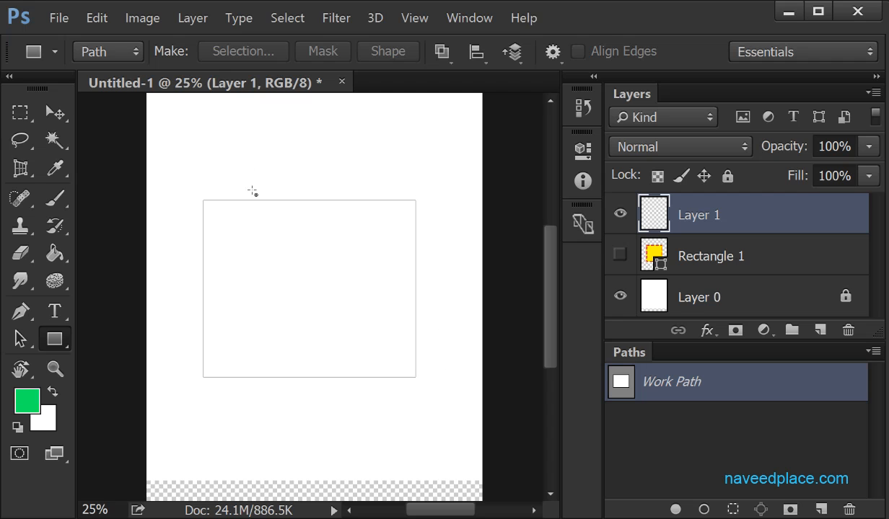
# - Try the Rectangular Marquee Tool on the canvas area above the rectangular path
pyautogui.click(20, 111)
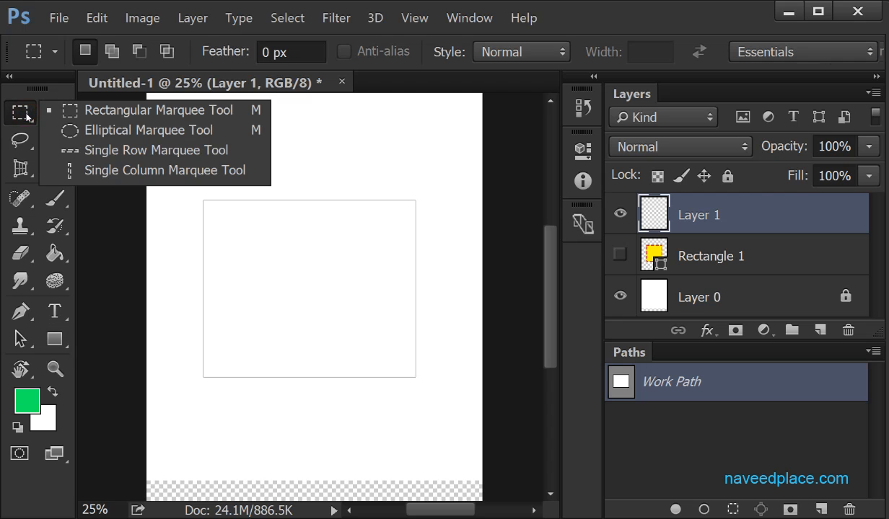
pyautogui.click(113, 113)
pyautogui.moveTo(223, 112); pyautogui.dragTo(424, 191)
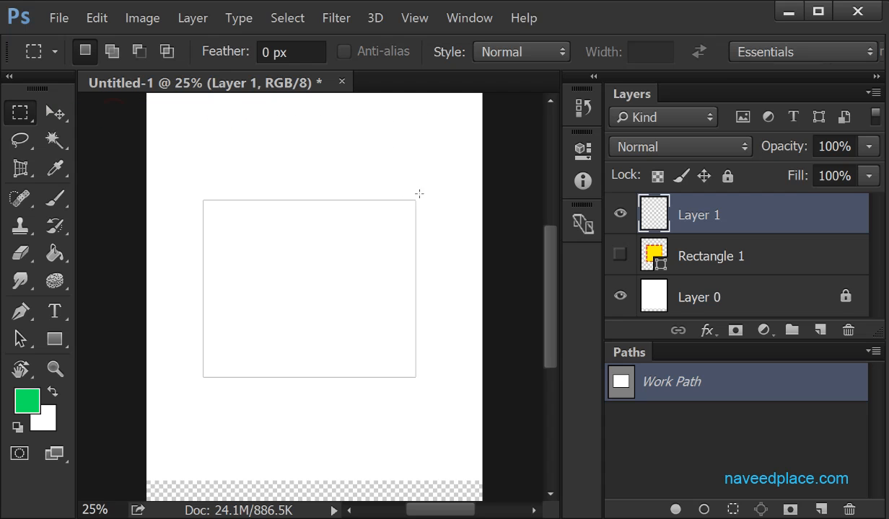
pyautogui.click(285, 132)
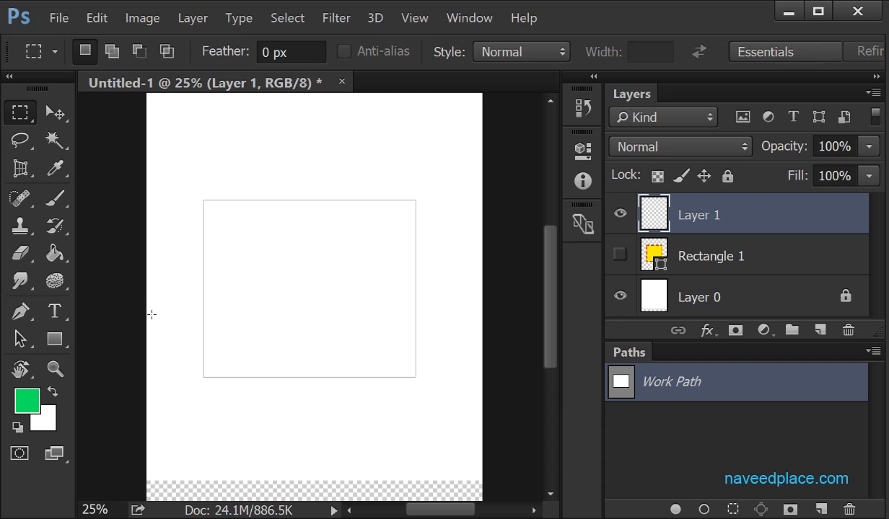
# - Return to the Rectangle Tool and cancel creating a rectangle of fixed size
pyautogui.click(54, 348)
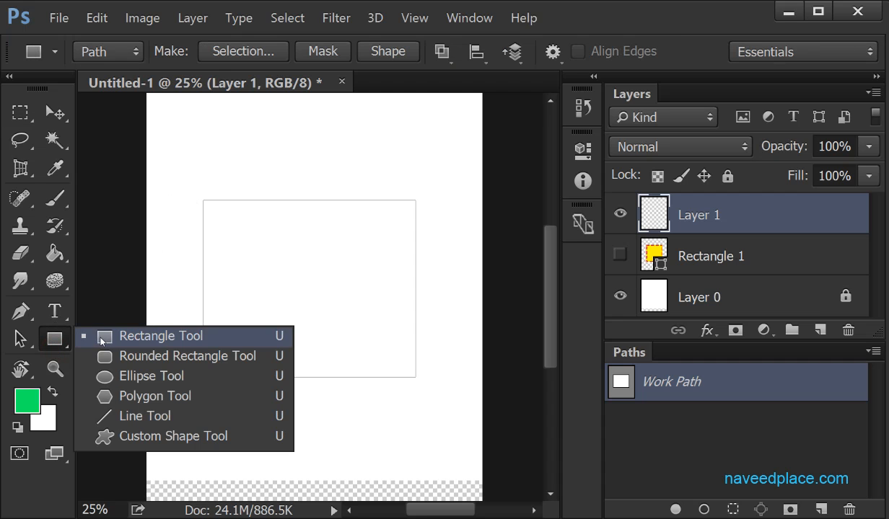
pyautogui.click(228, 201)
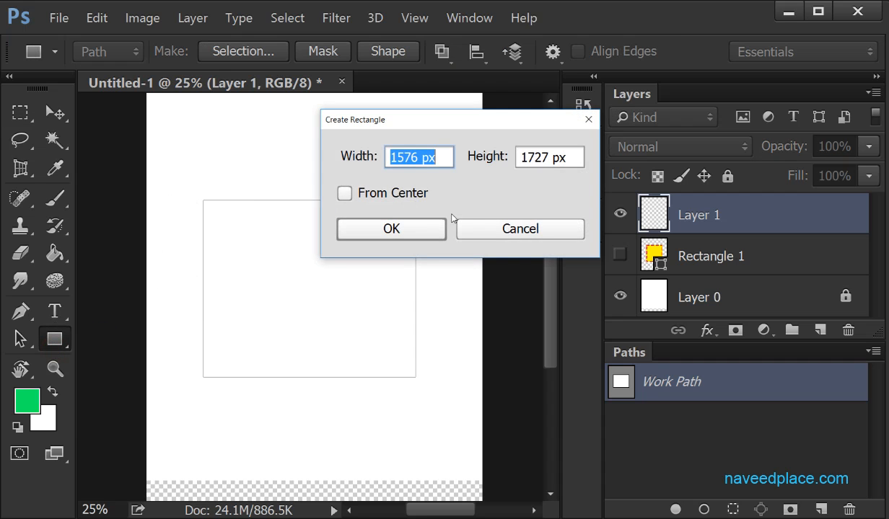
pyautogui.click(519, 226)
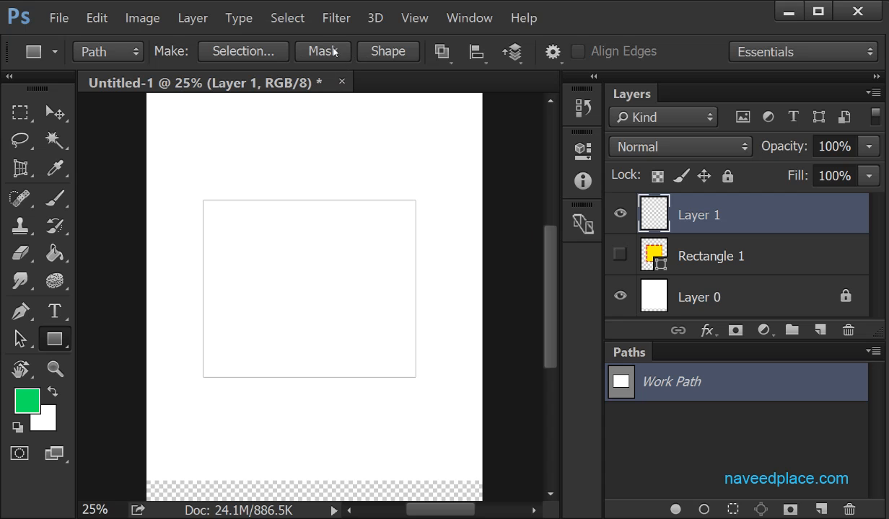
pyautogui.click(191, 17)
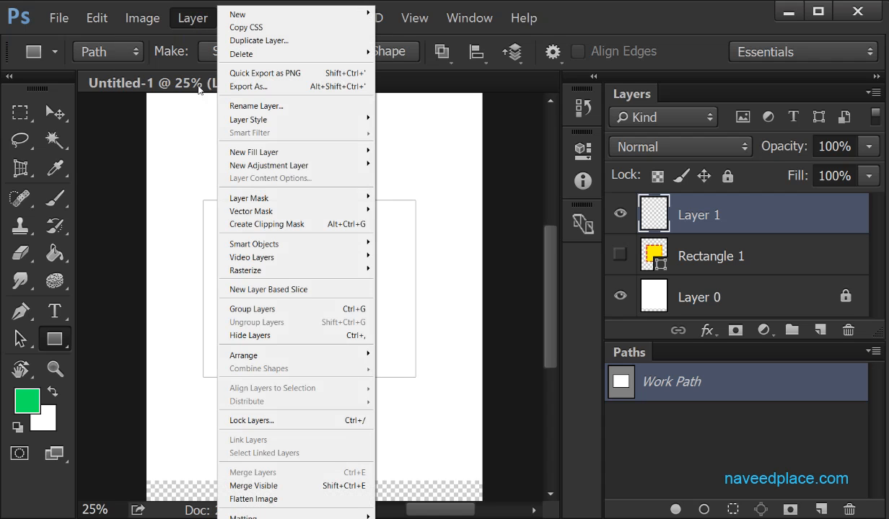
pyautogui.moveTo(268, 212)
pyautogui.click(58, 112)
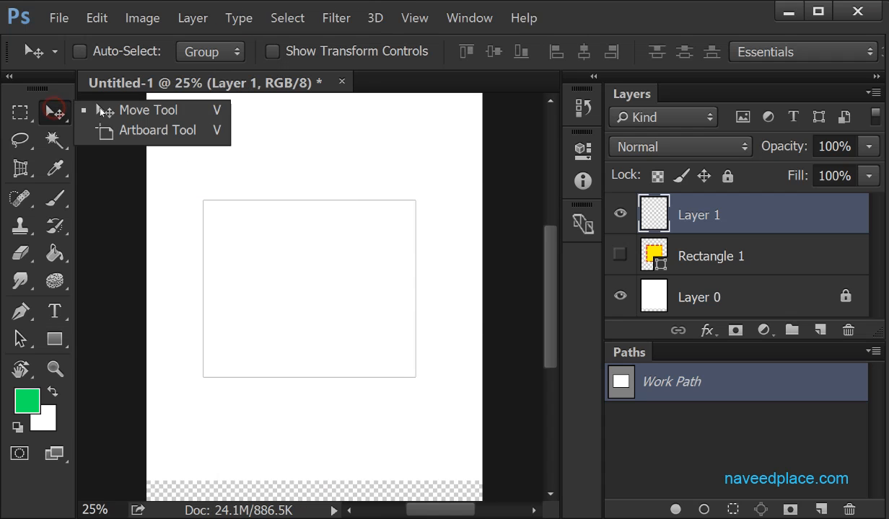
pyautogui.click(319, 210)
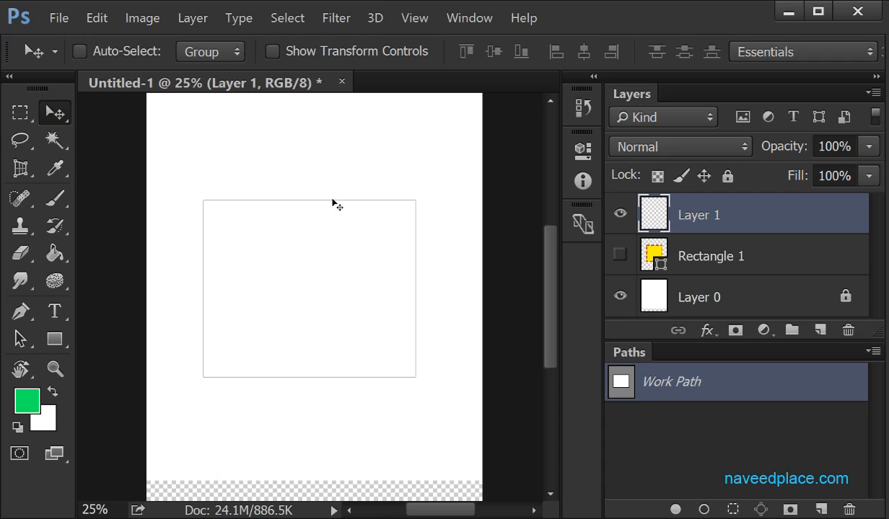
pyautogui.click(62, 346)
pyautogui.click(190, 336)
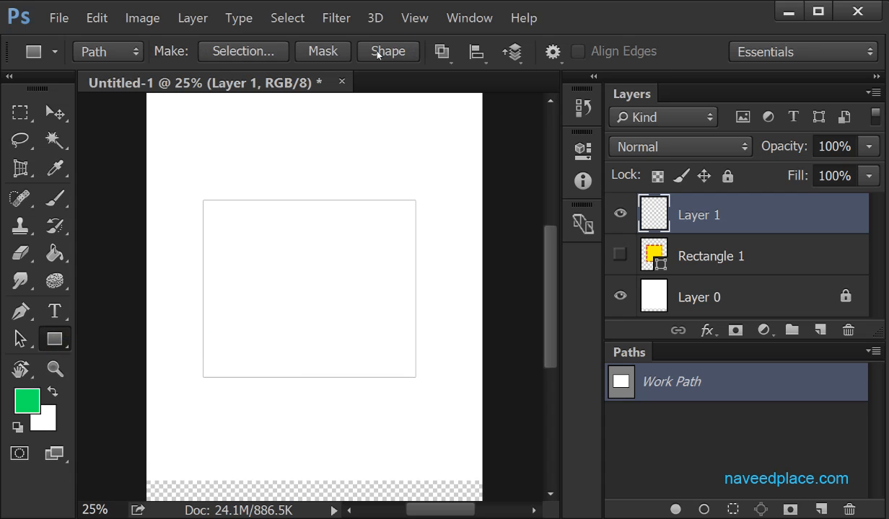
# - Convert the rectangular work path into a green-filled shape layer, and undo the conversion
pyautogui.click(133, 48)
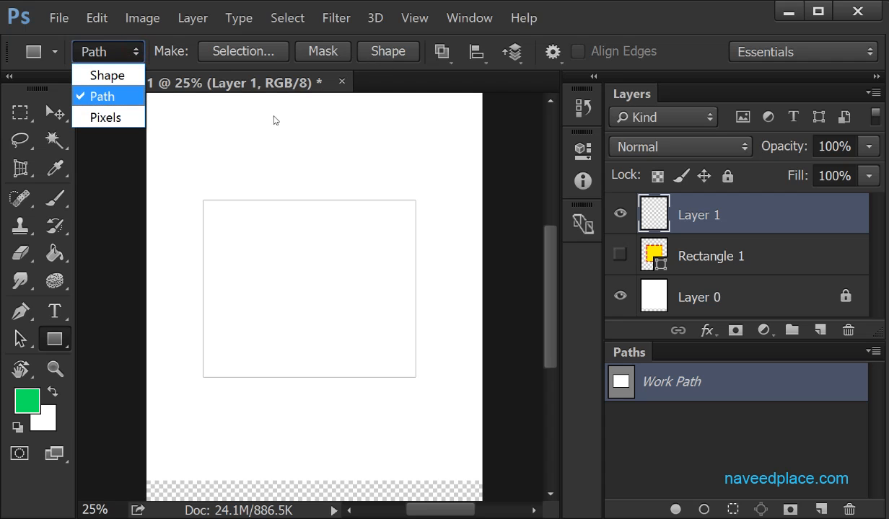
pyautogui.click(385, 54)
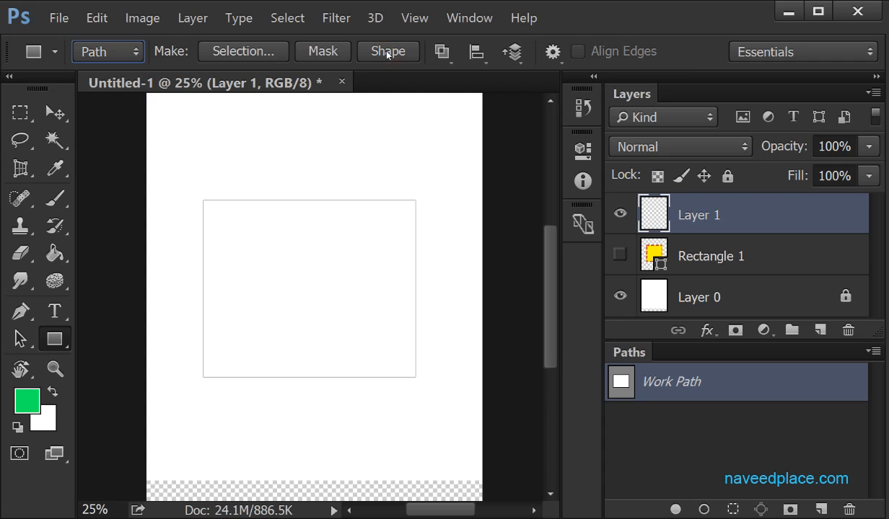
pyautogui.click(390, 54)
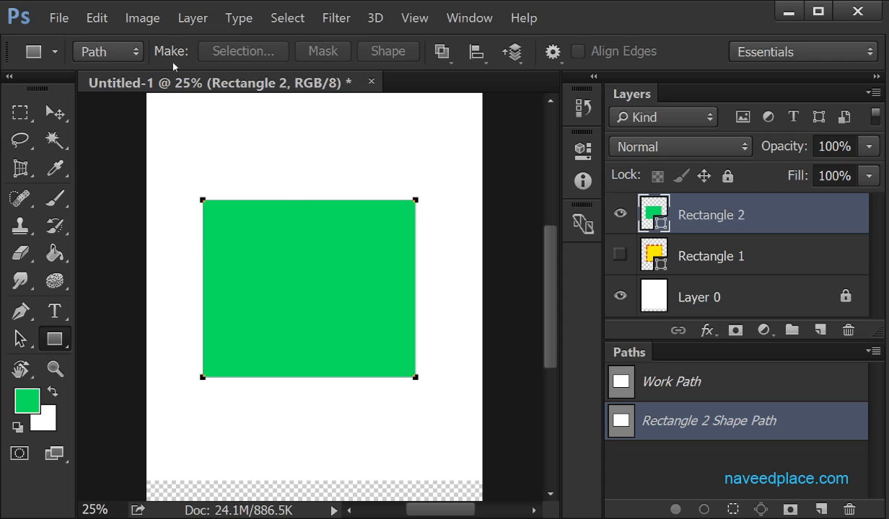
pyautogui.hotkey('ctrl', 'z')
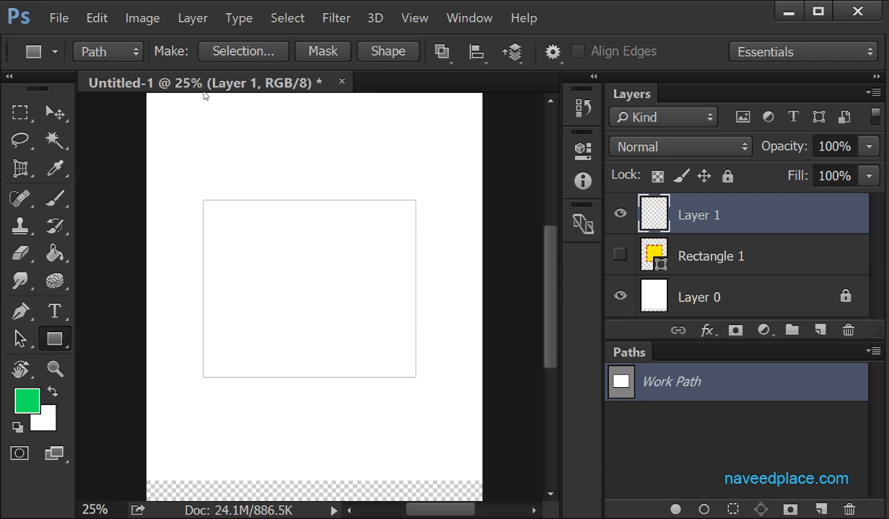
# - Draw a green rectangle on Layer 1 with the Rectangle Tool in Pixels mode, covering the work path and reaching the canvas's right edge
pyautogui.click(109, 51)
pyautogui.click(104, 115)
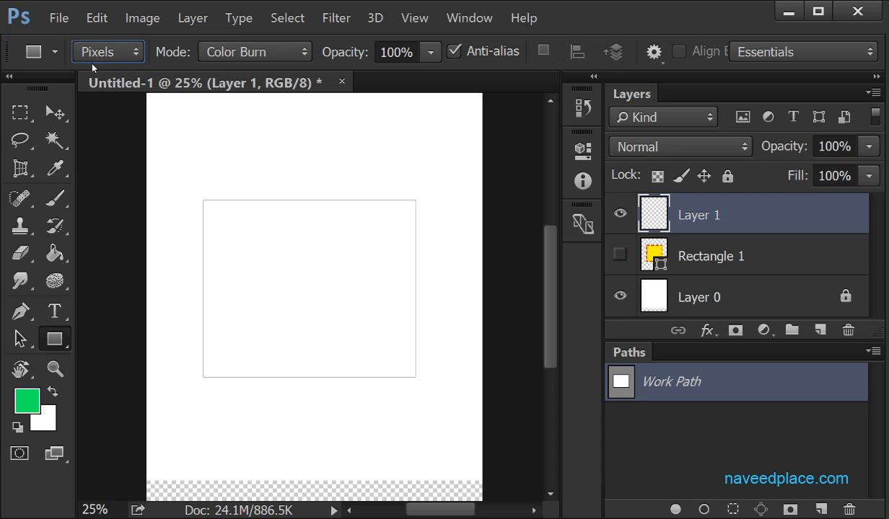
pyautogui.rightClick(55, 339)
pyautogui.click(183, 343)
pyautogui.moveTo(179, 186); pyautogui.dragTo(483, 412)
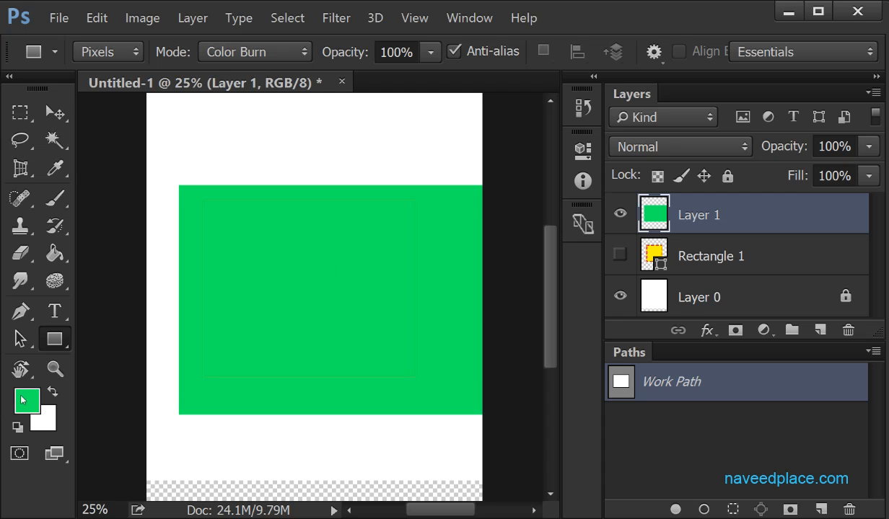
# - Set the background color to bright red (#e90b0b)
pyautogui.click(44, 417)
pyautogui.click(444, 103)
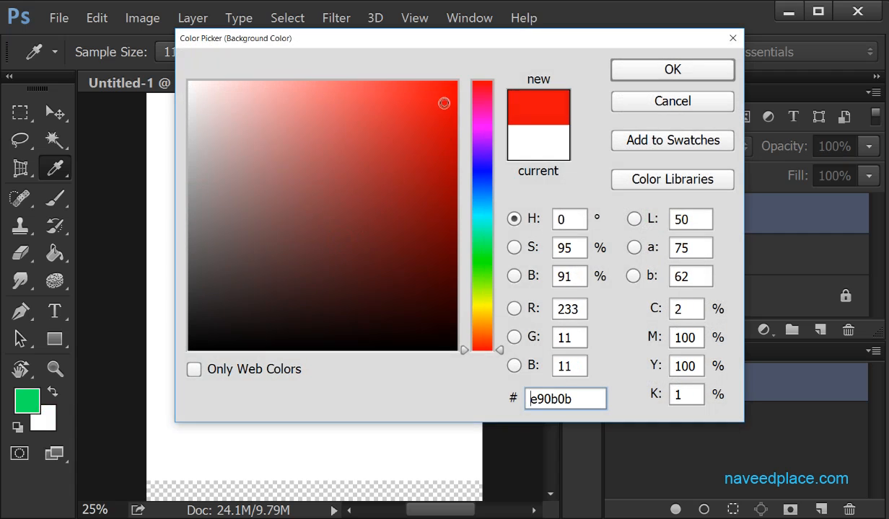
pyautogui.click(672, 69)
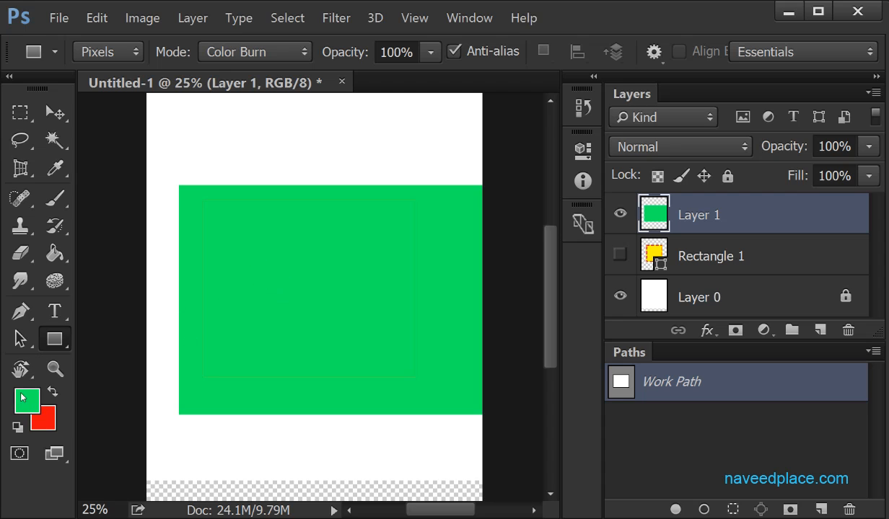
# - Try an opacity of 30% for the Rectangle Tool in Pixels mode, and restore it to 100%
pyautogui.click(433, 52)
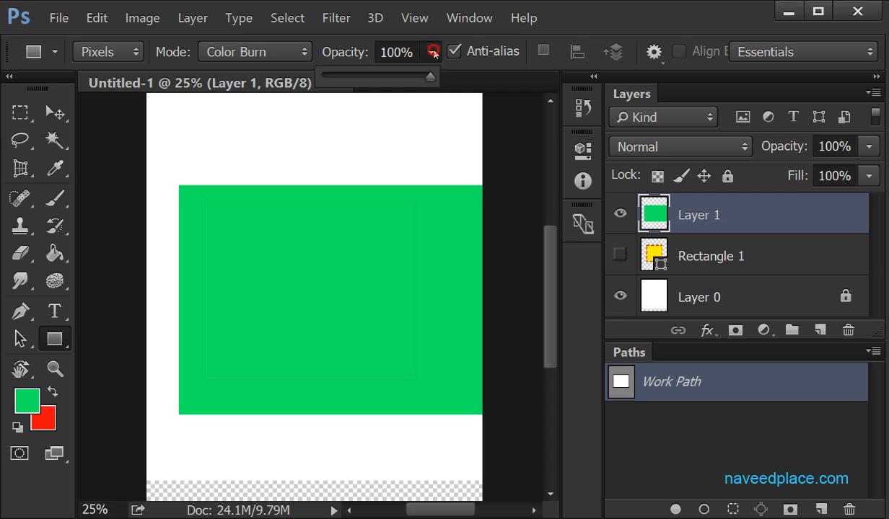
pyautogui.moveTo(431, 79); pyautogui.dragTo(354, 77)
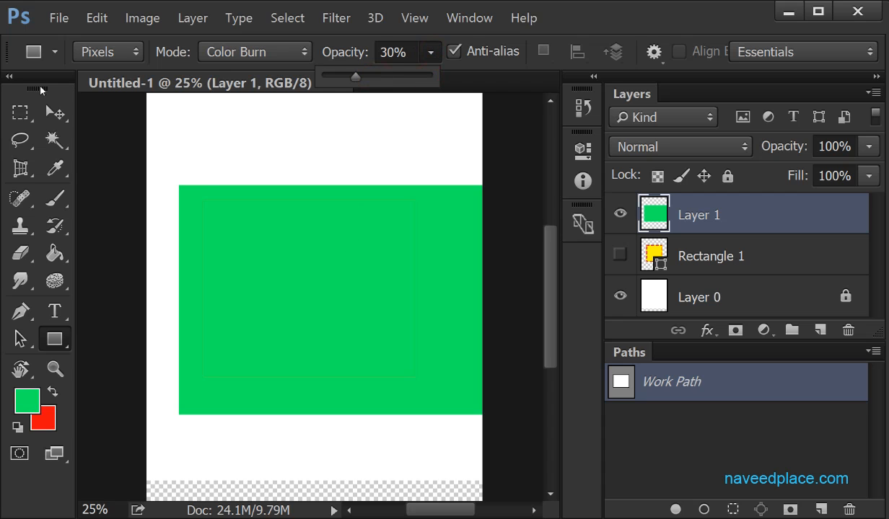
pyautogui.press('Return')
pyautogui.press('v')
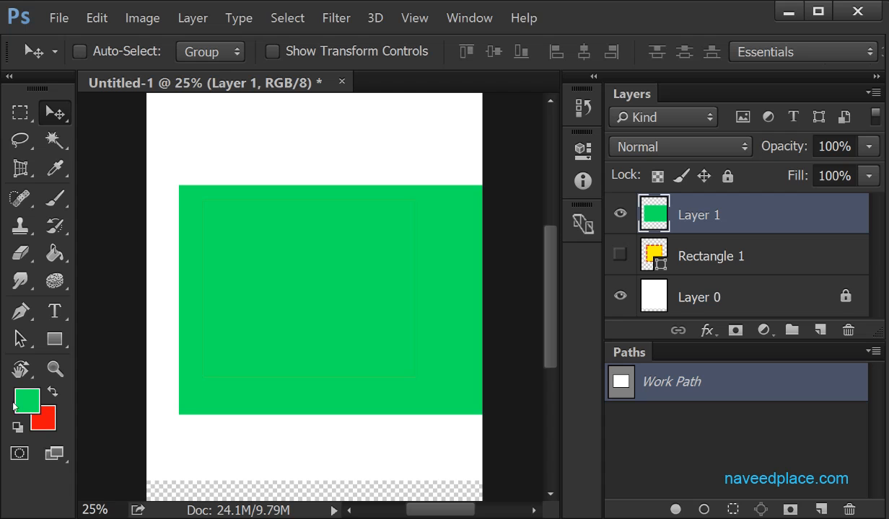
pyautogui.moveTo(59, 347); pyautogui.dragTo(109, 333)
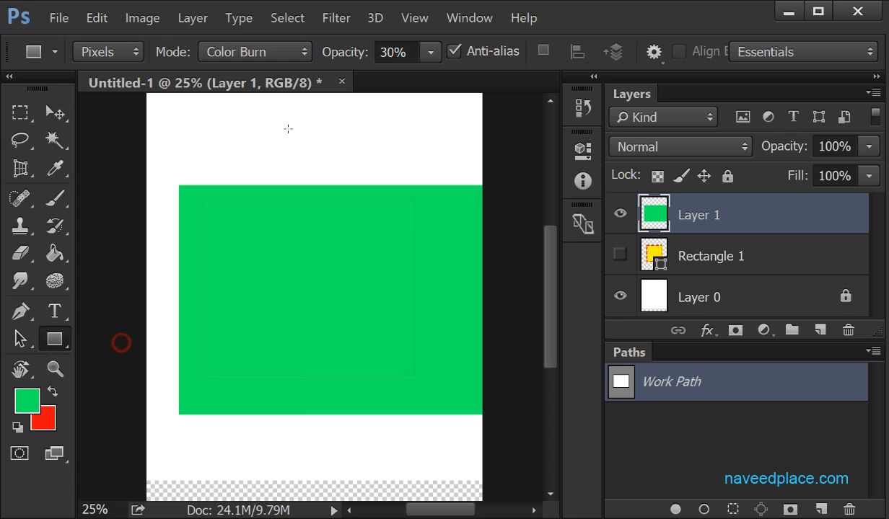
pyautogui.click(431, 53)
pyautogui.moveTo(430, 76); pyautogui.dragTo(515, 77)
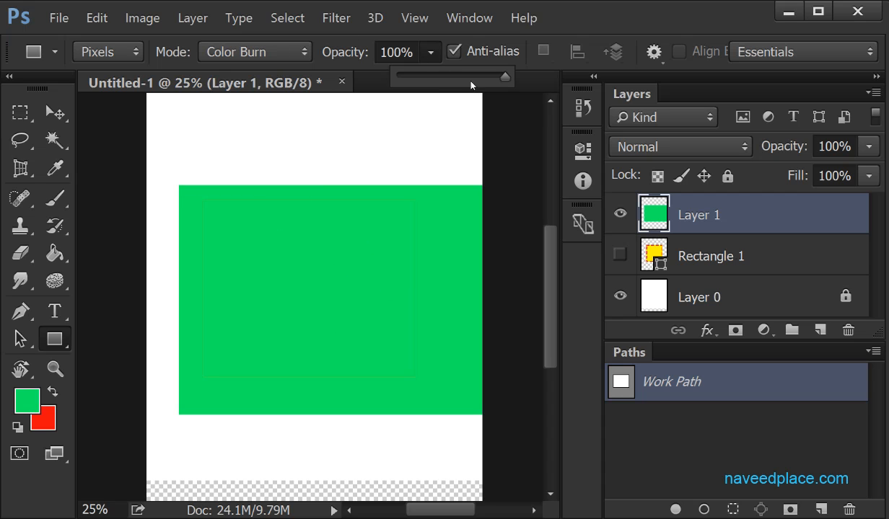
# - Look through the Rectangle Tool's blending modes and set its drawing mode to Clear
pyautogui.click(254, 54)
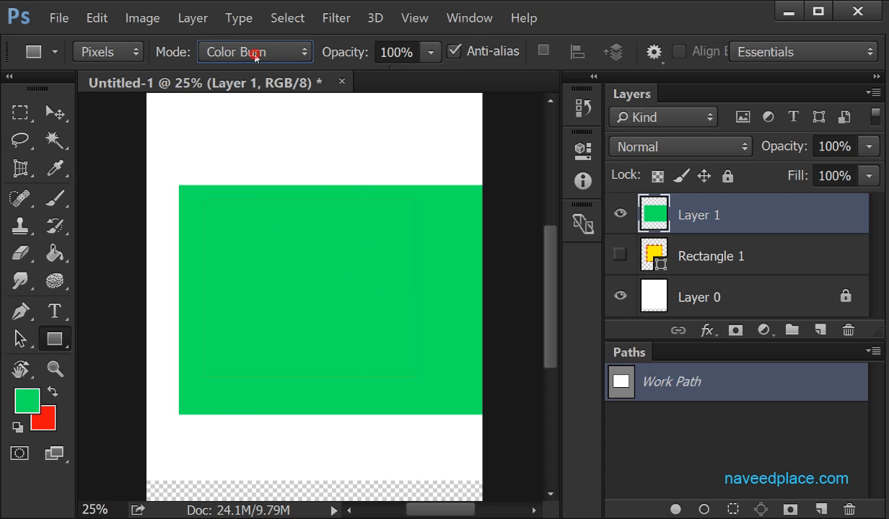
pyautogui.click(252, 53)
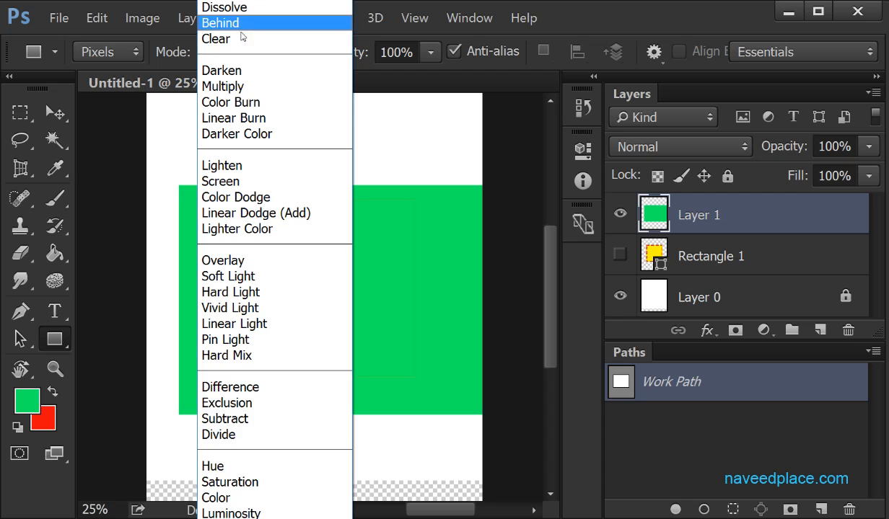
pyautogui.click(238, 38)
pyautogui.click(222, 55)
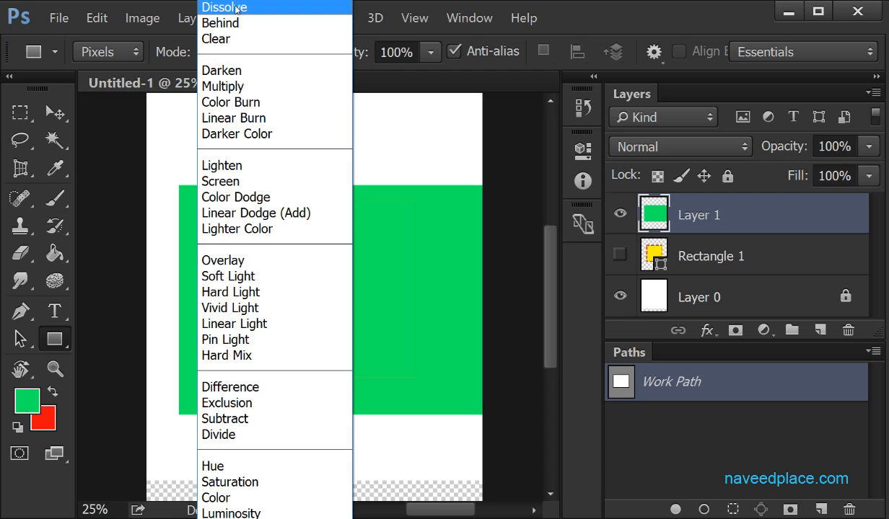
pyautogui.click(382, 145)
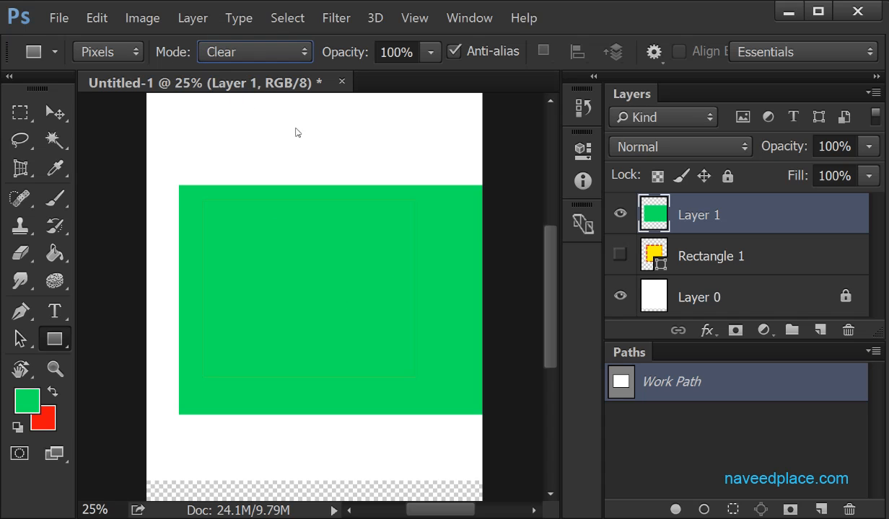
# - Try the Screen blend mode on Layer 1, and set the layer to Dissolve
pyautogui.click(661, 145)
pyautogui.click(660, 145)
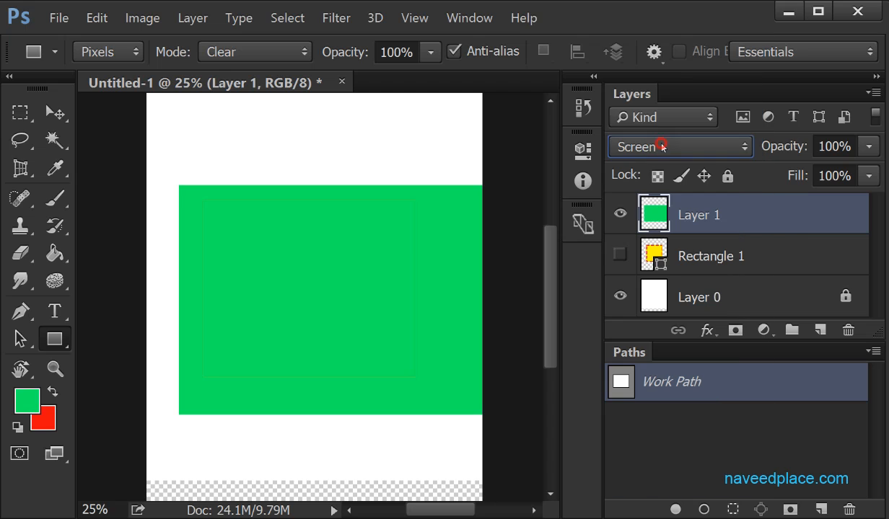
pyautogui.click(654, 145)
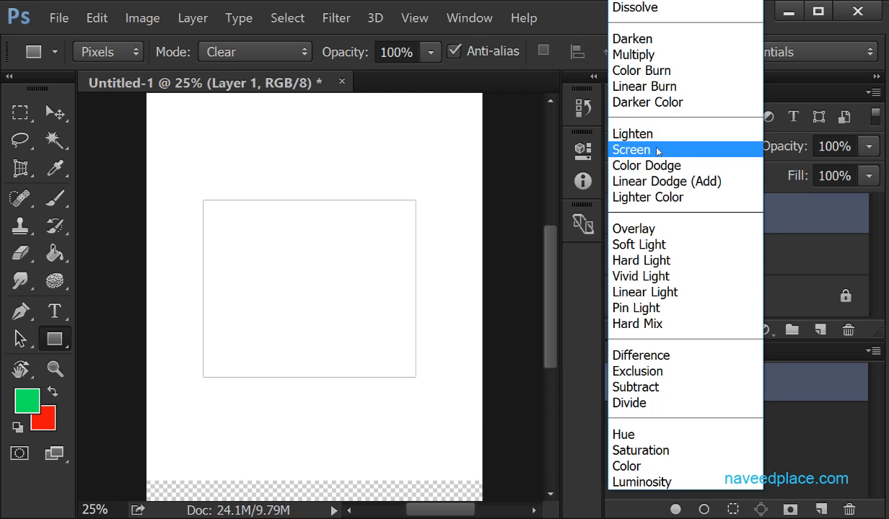
pyautogui.click(657, 3)
pyautogui.click(653, 147)
pyautogui.click(651, 3)
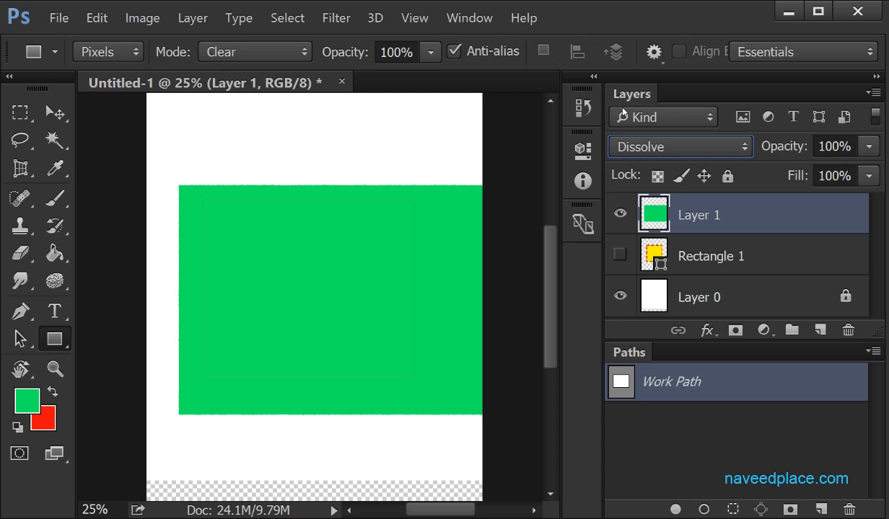
pyautogui.click(659, 174)
# - Show the list of available shape tools, from Rectangle to Custom Shape
pyautogui.click(50, 333)
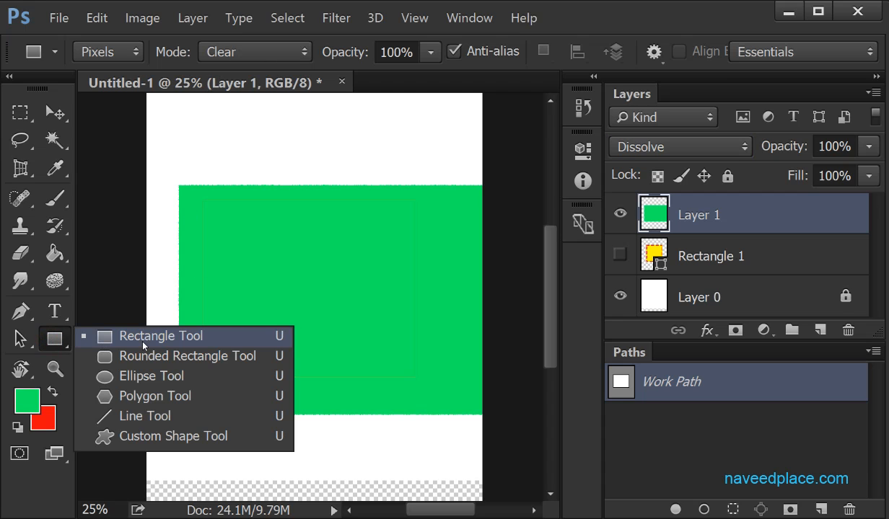